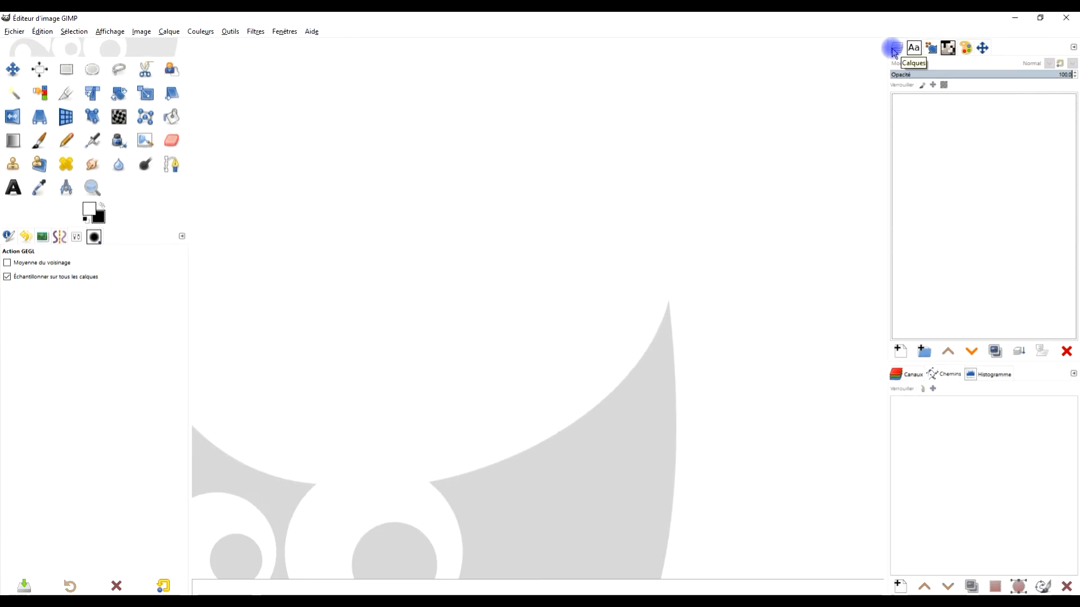
- Switch to the browser and review the beginner GIMP guide on gimp-libreoffice.fr about adapting the interface, including theme, icon theme and toolbox settings
click(1007, 18)
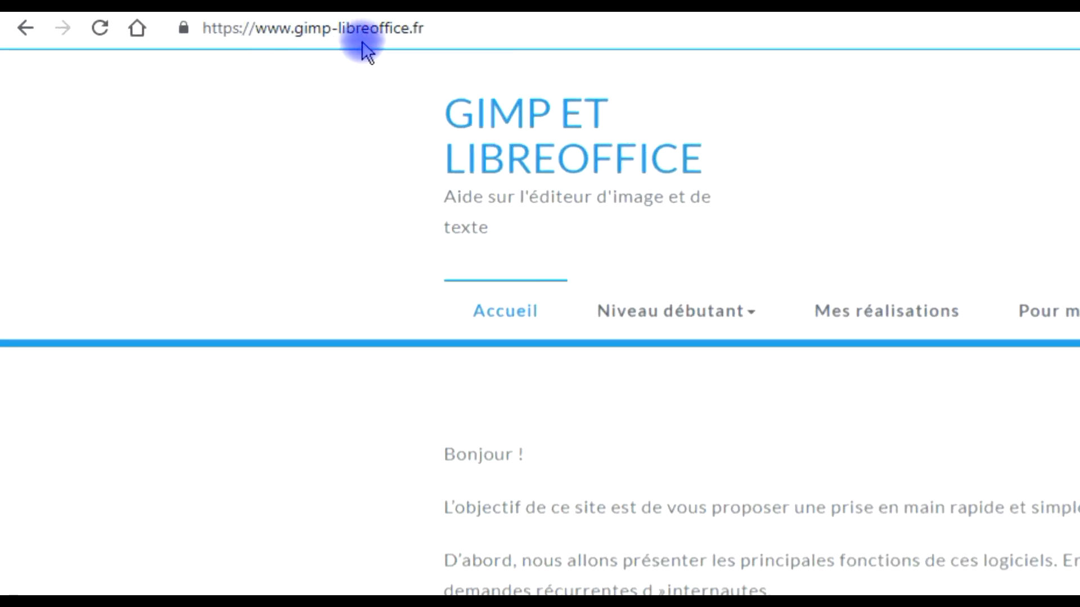
mouse_move(663, 340)
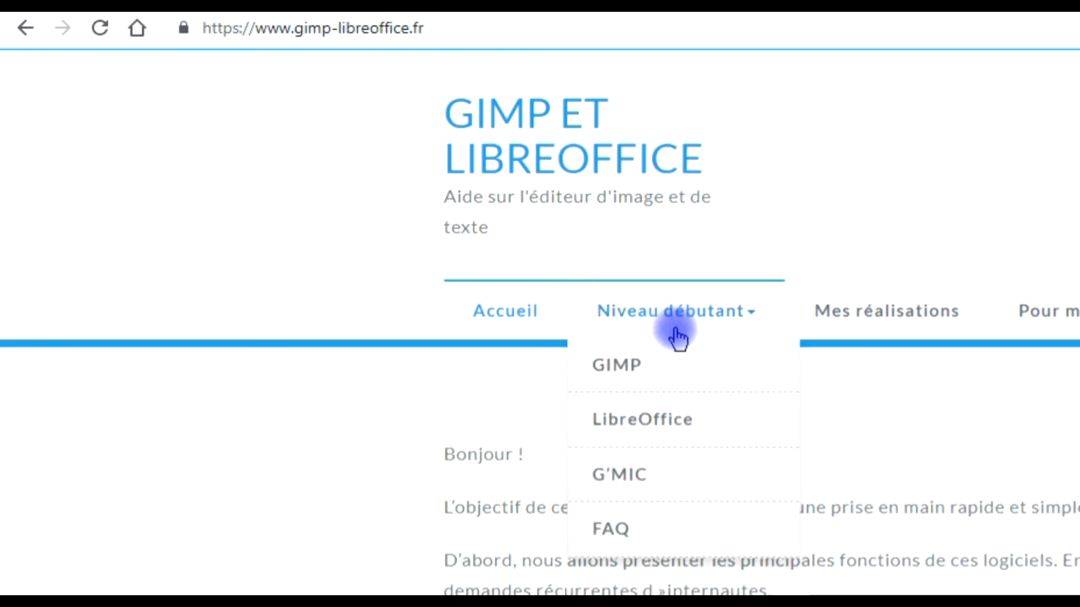
click(628, 368)
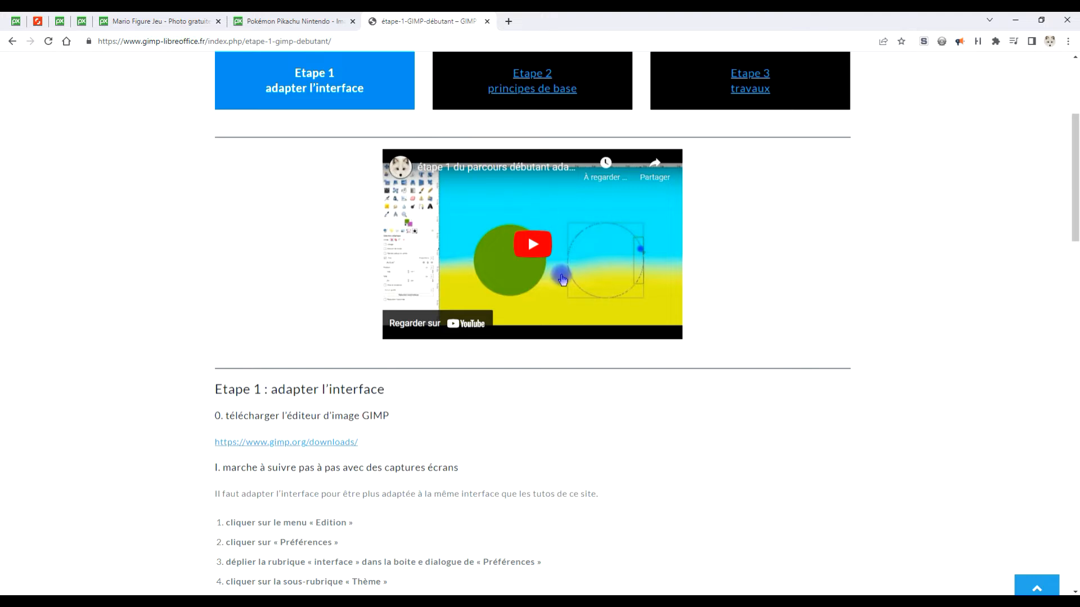
scroll(563, 279, down, 2)
drag(235, 276, 545, 459)
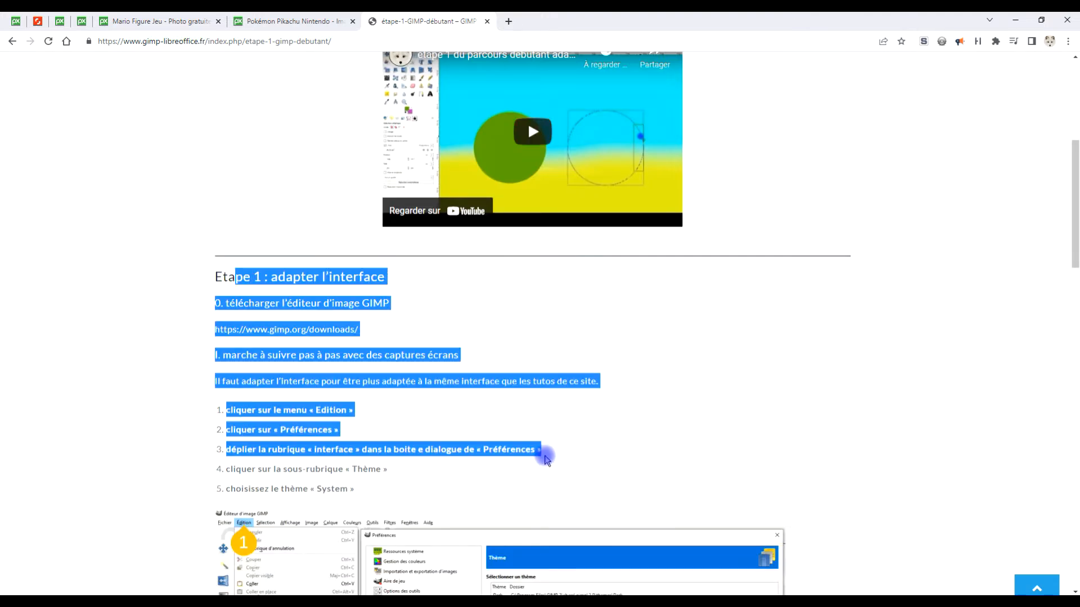
scroll(715, 393, down, 12)
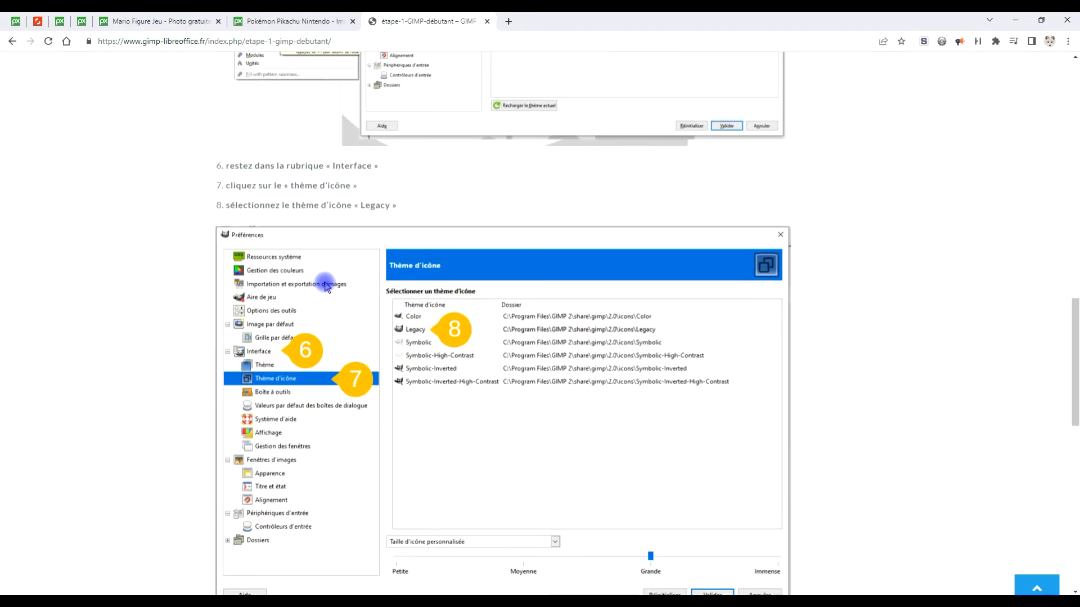
scroll(326, 286, down, 5)
drag(304, 342, 447, 394)
scroll(670, 332, up, 3)
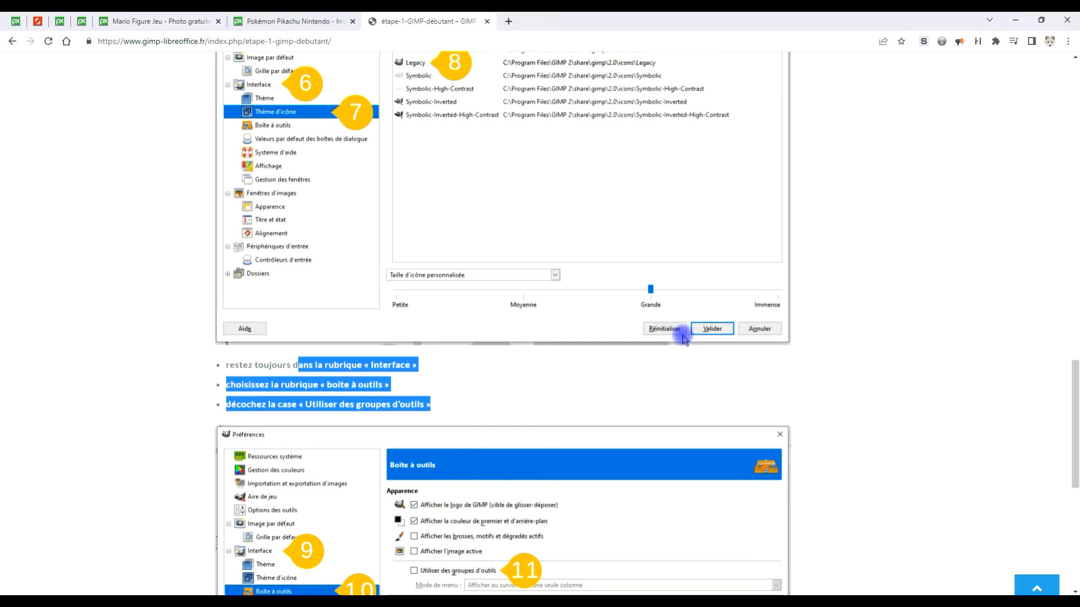
scroll(559, 388, down, 7)
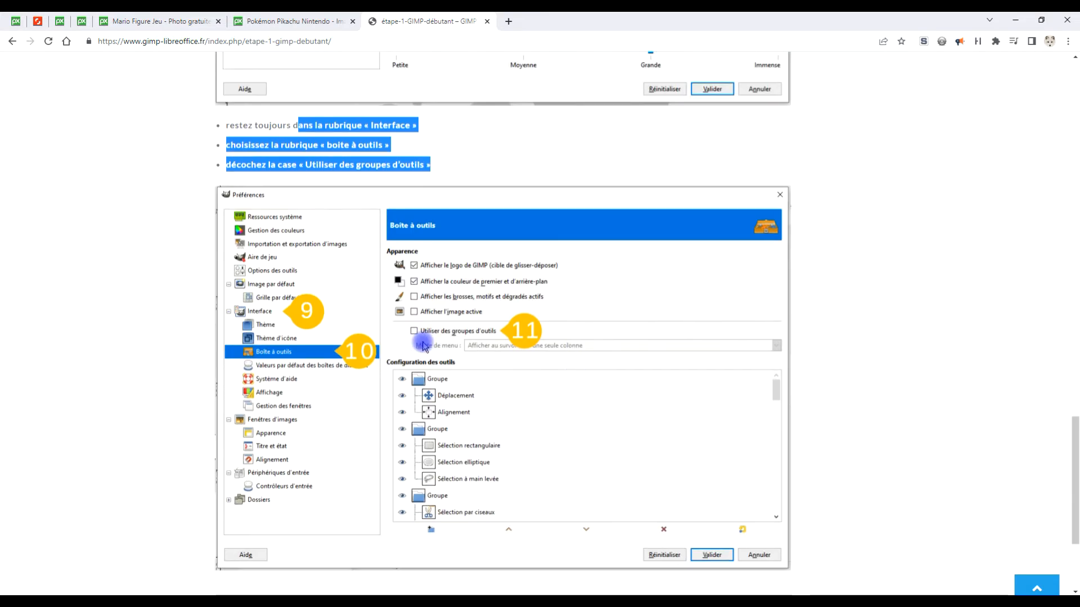
click(486, 22)
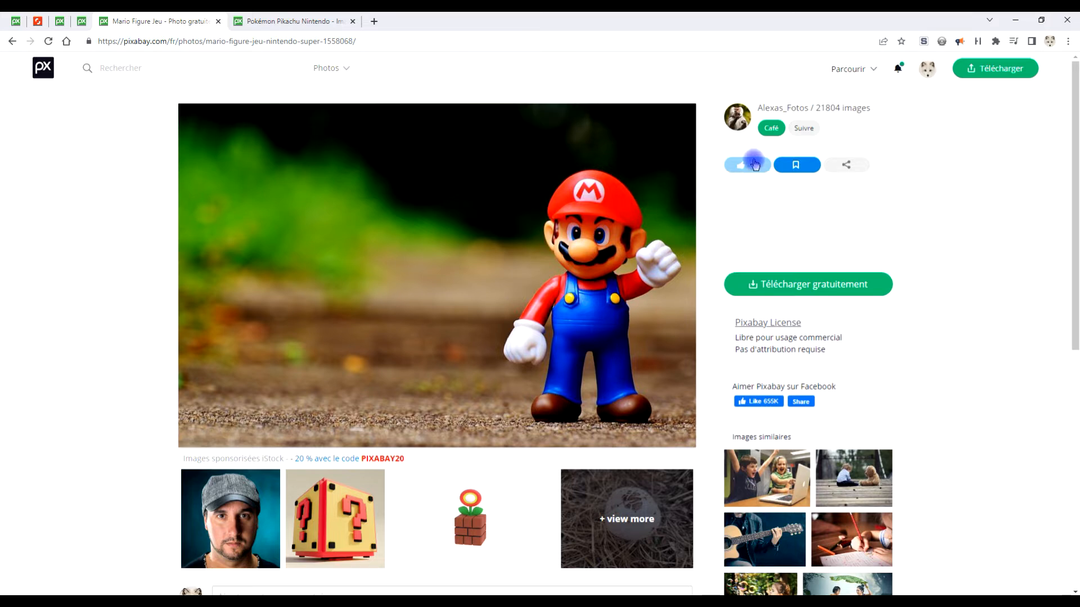
- Open the 1920×1276 JPG version of the Mario photo from Pixabay and copy the image
click(816, 286)
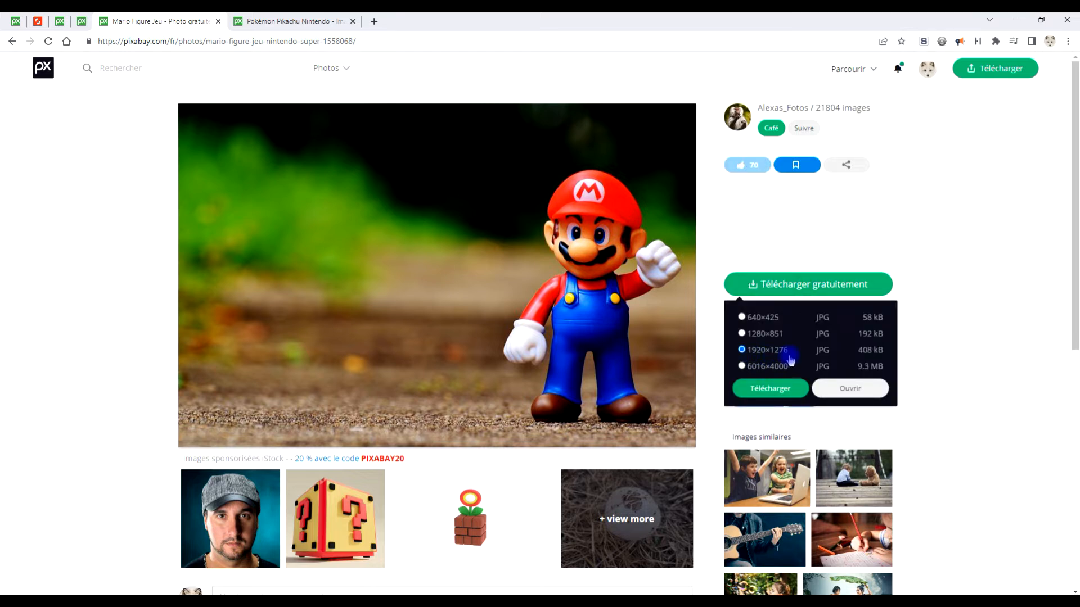
click(846, 389)
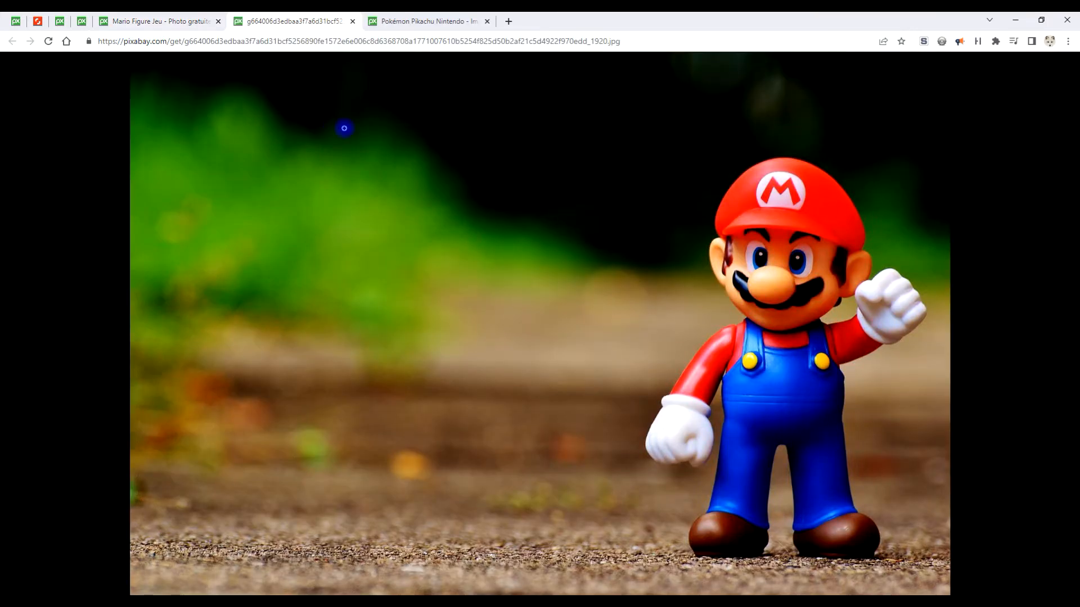
right_click(538, 160)
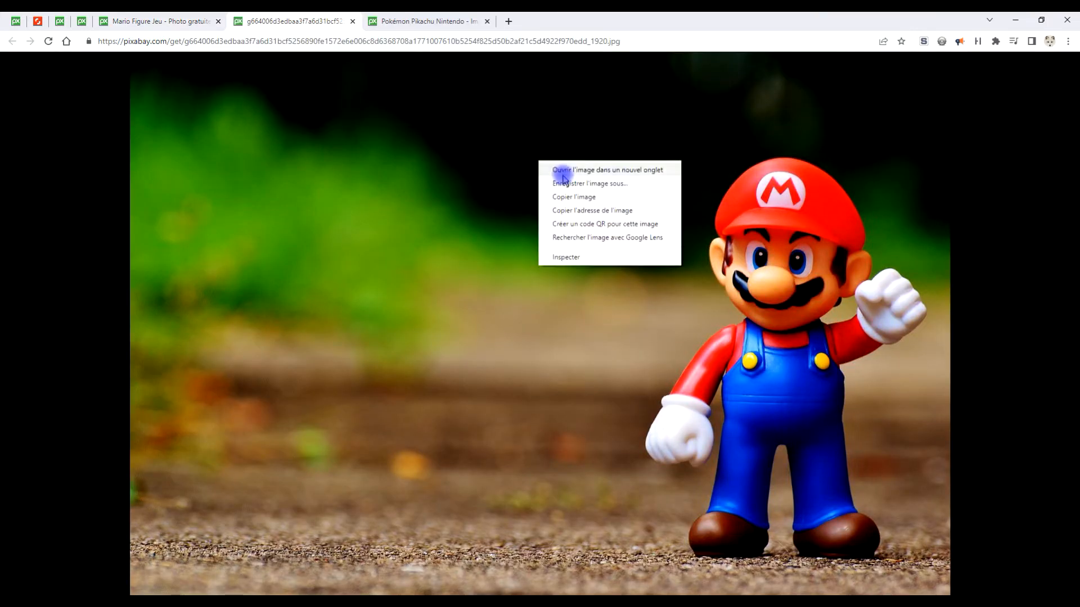
click(576, 198)
- Switch to GIMP and paste the copied Mario photo as a new image
key(alt+Tab)
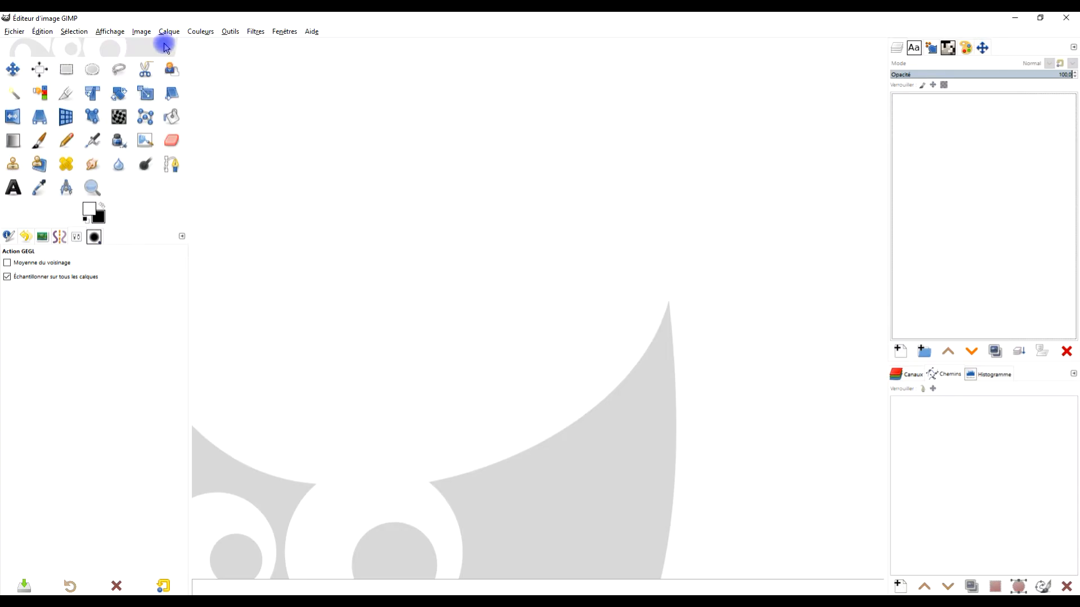
click(43, 32)
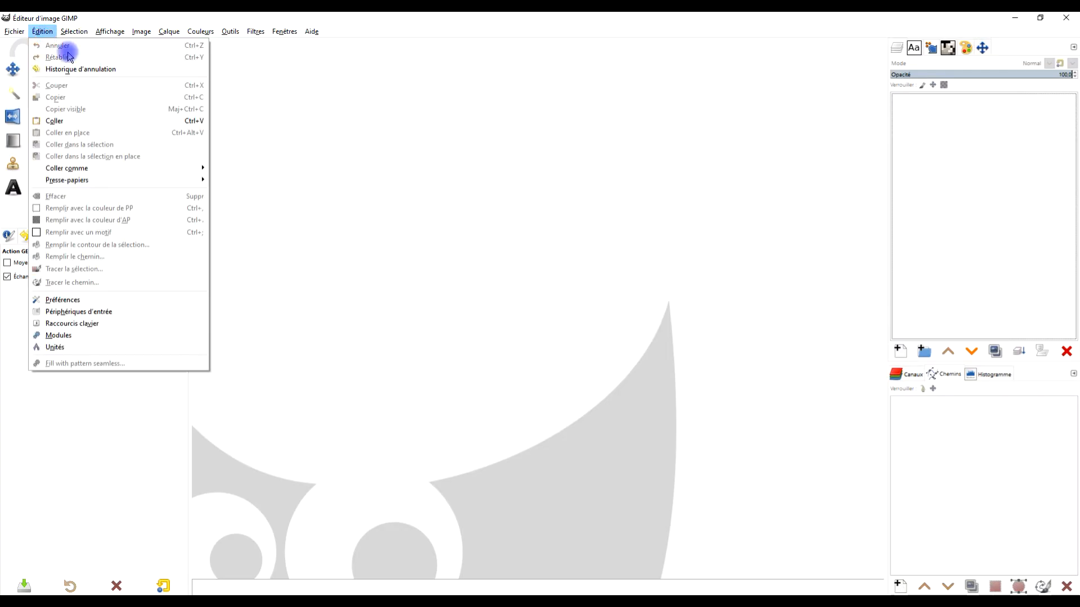
mouse_move(162, 167)
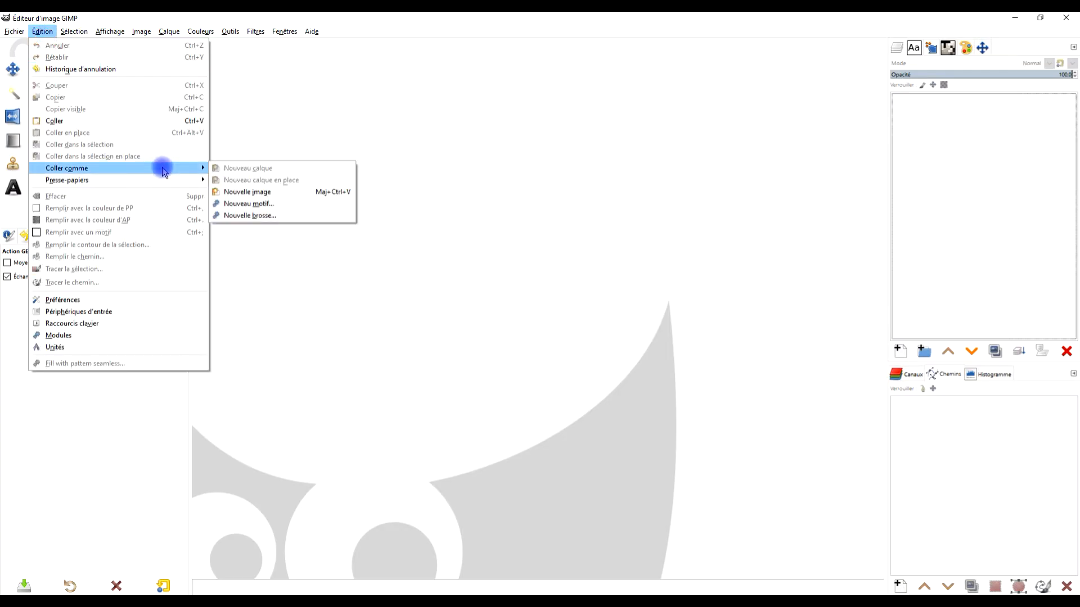
click(288, 191)
- Rename the pasted photo's layer as "mario #1"
double_click(968, 103)
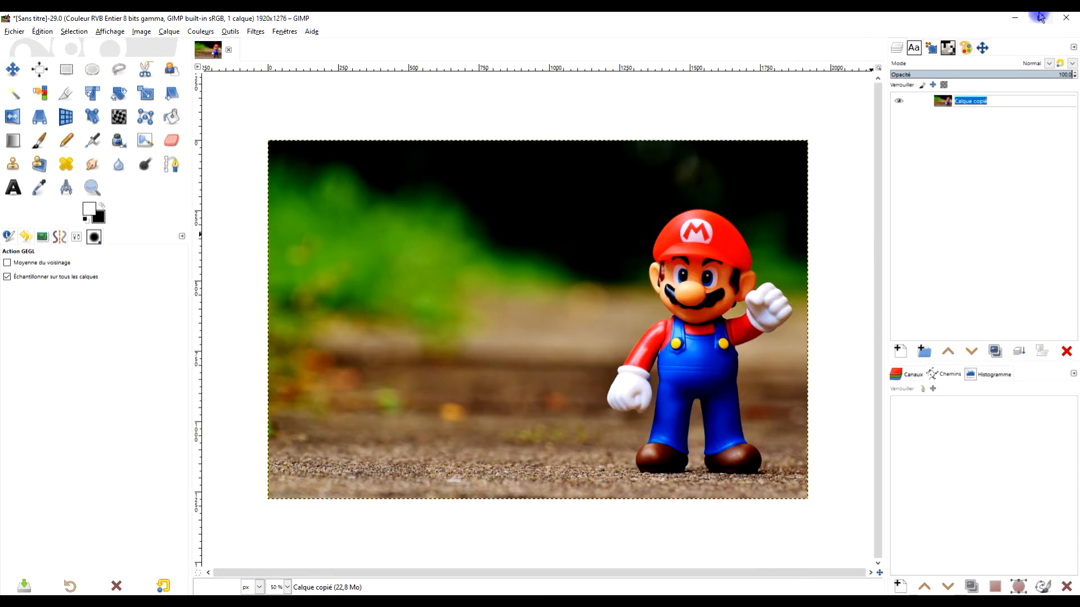
text(mario )
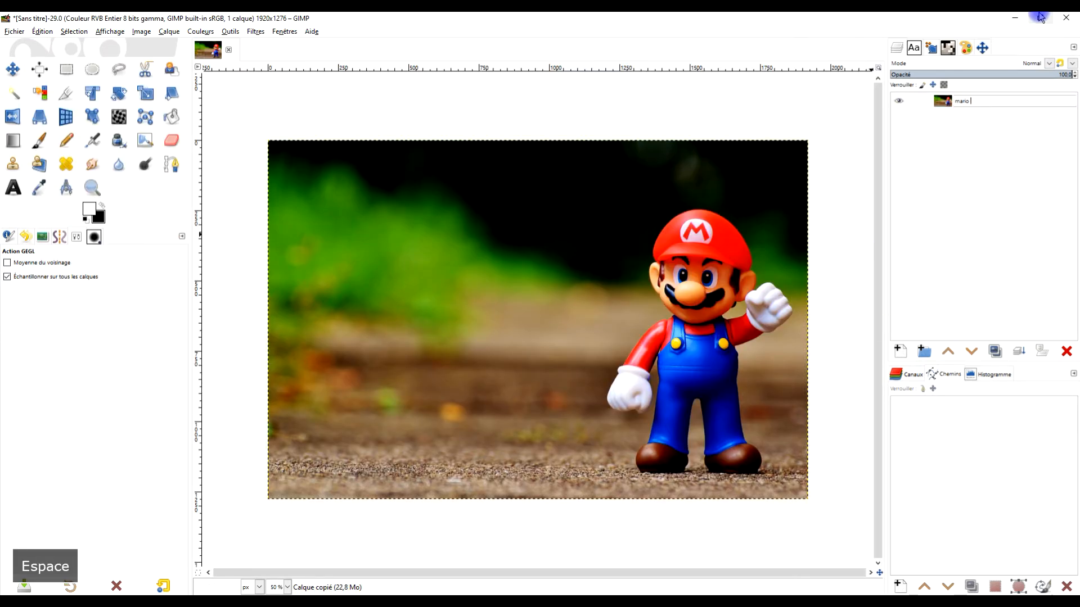
text(#1)
key(Return)
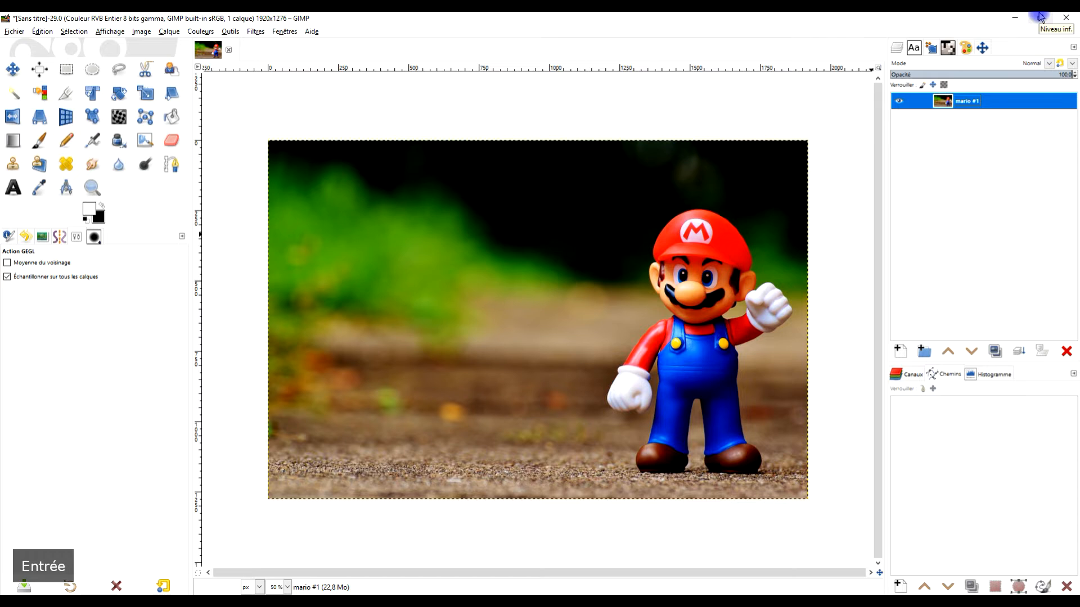
- Duplicate the mario #1 layer and rename the copy as "mario #2 - pixéliser"
click(993, 353)
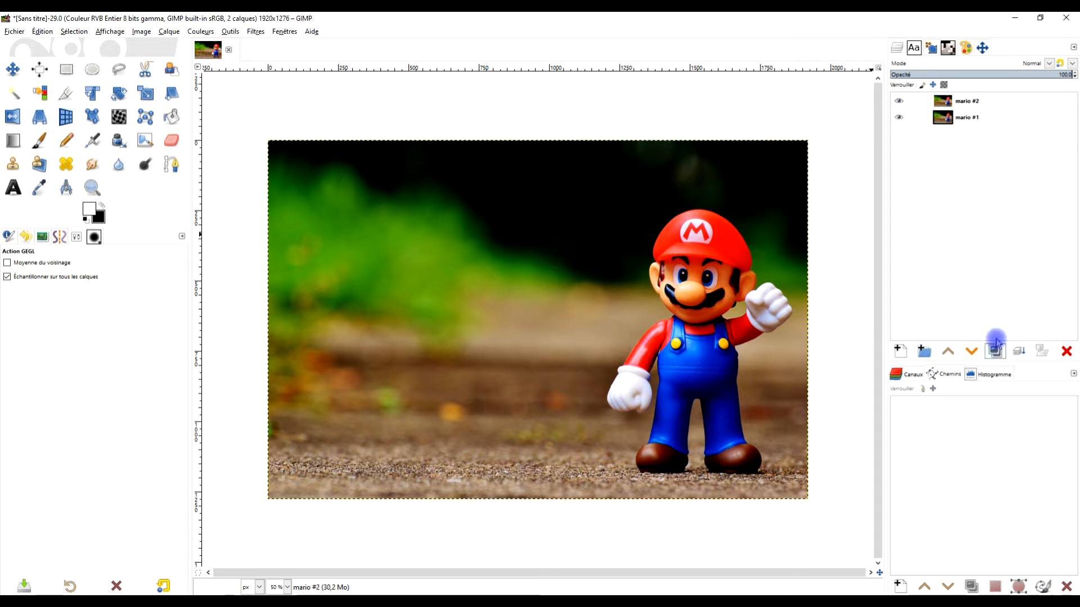
click(976, 104)
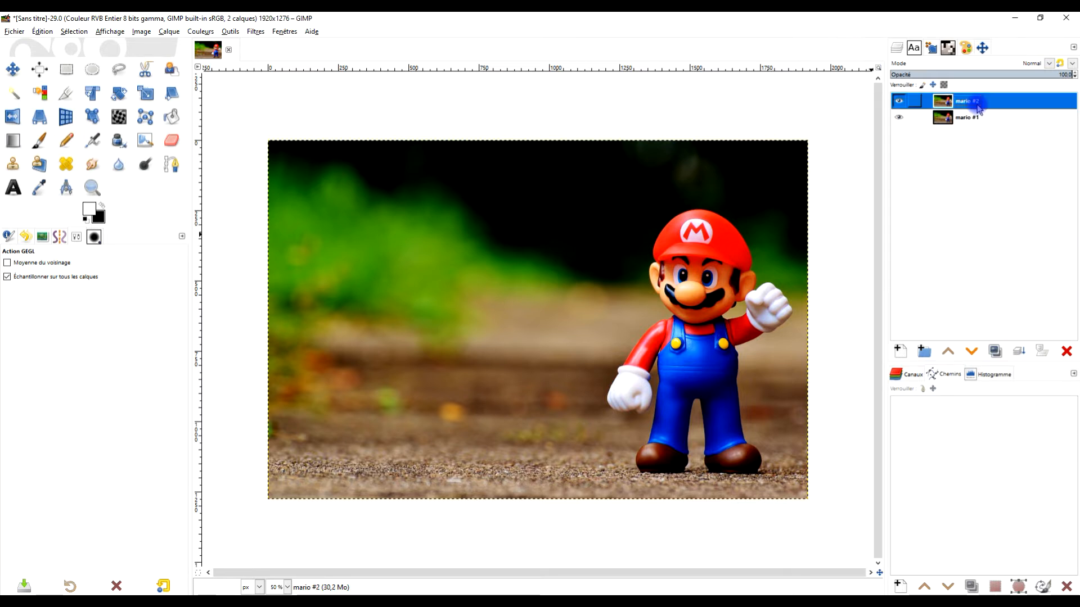
double_click(976, 101)
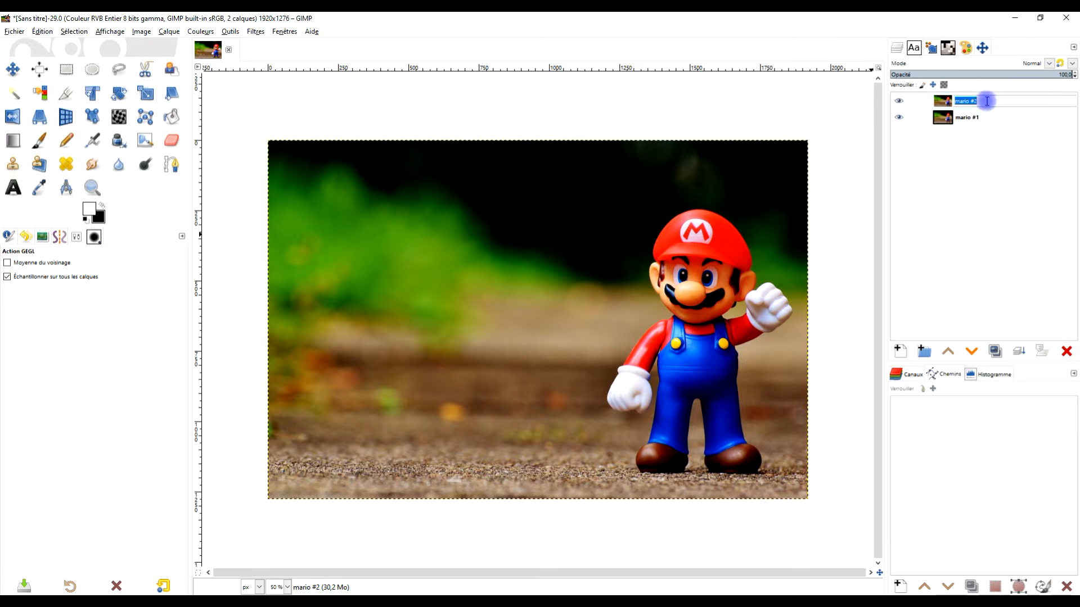
text(- pi)
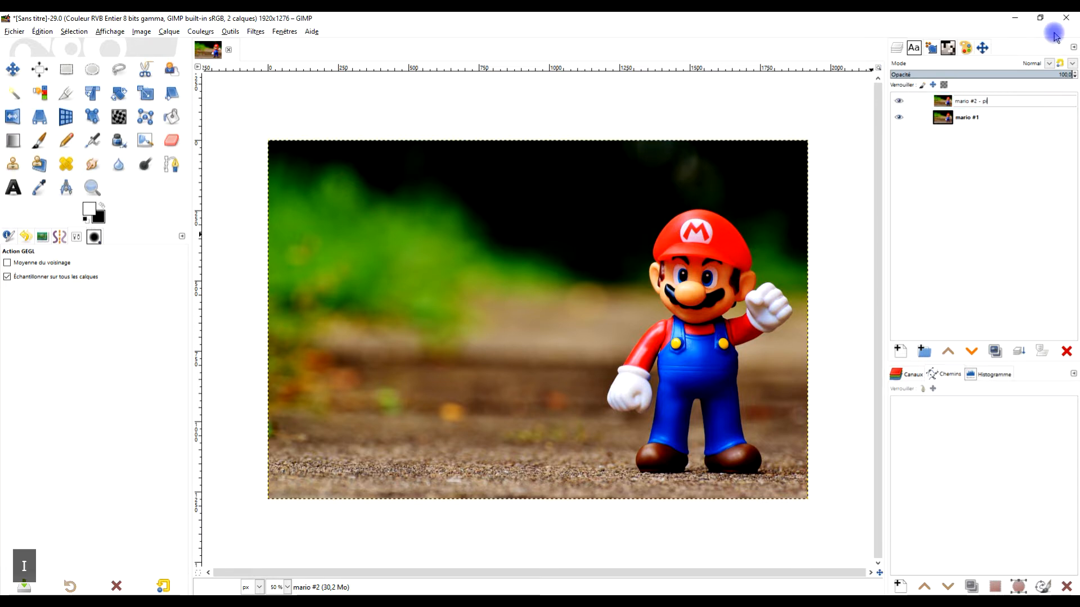
text(xéliser)
key(Return)
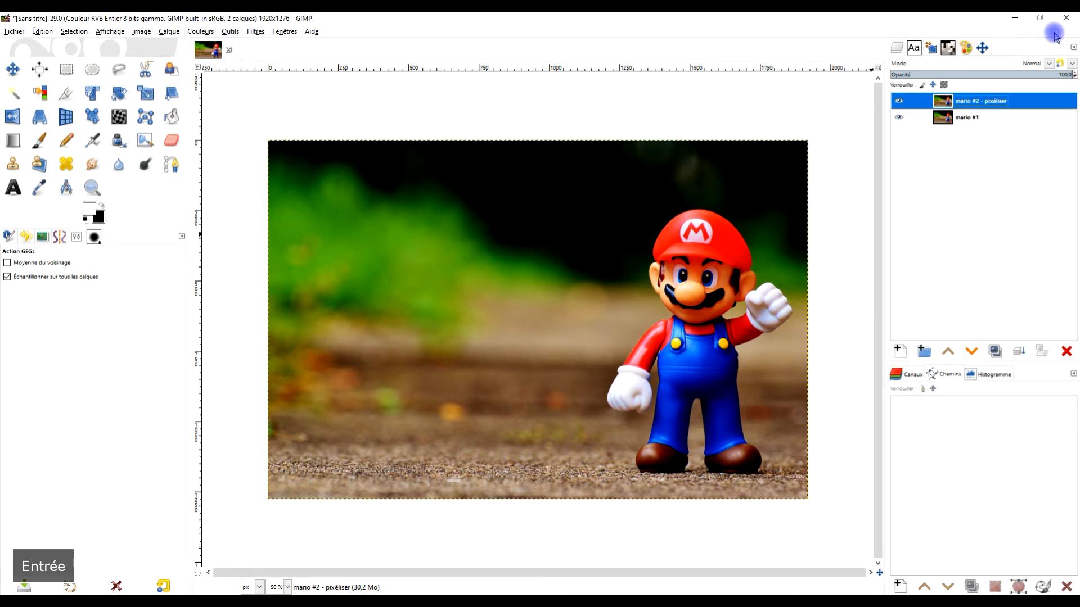
- Start the Pixelize (Pixéliser) blur filter on the "mario #2 - pixéliser" layer and examine the preview on the Mario figure up close
click(254, 32)
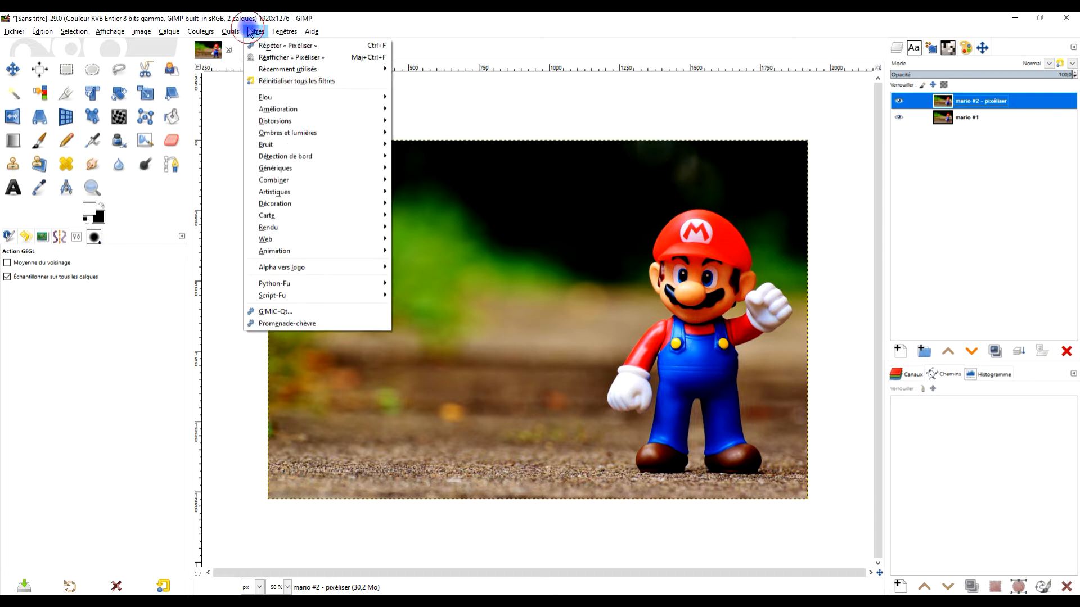
mouse_move(276, 98)
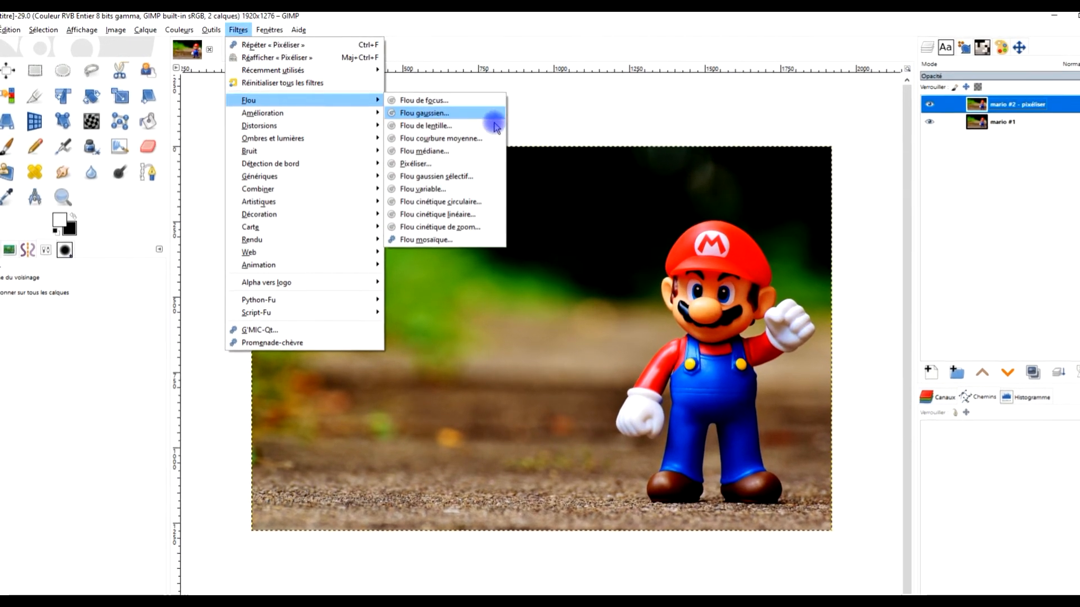
click(458, 167)
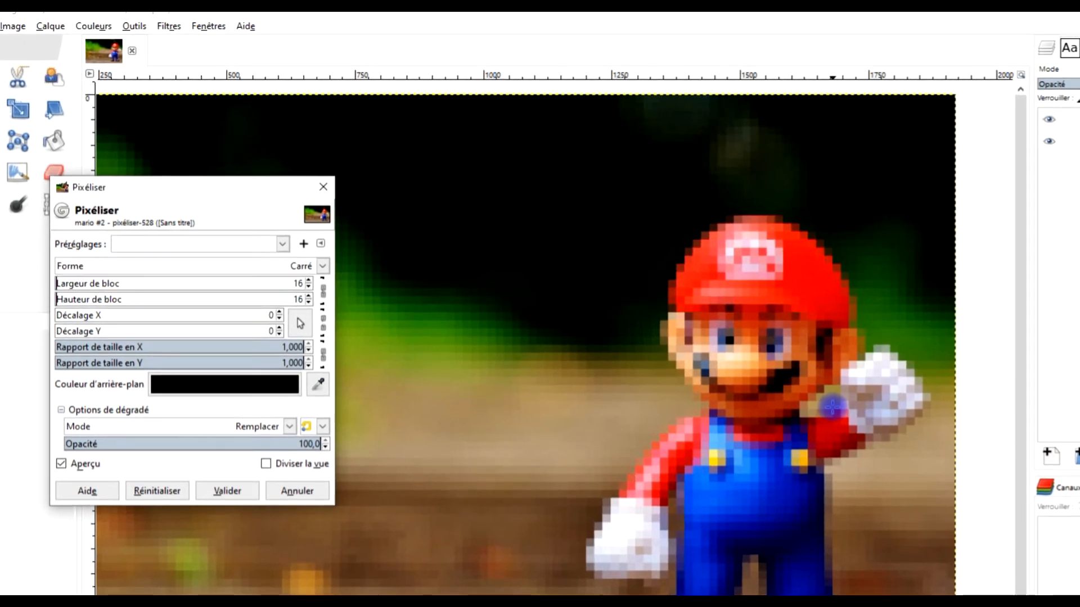
scroll(832, 406, up, 2)
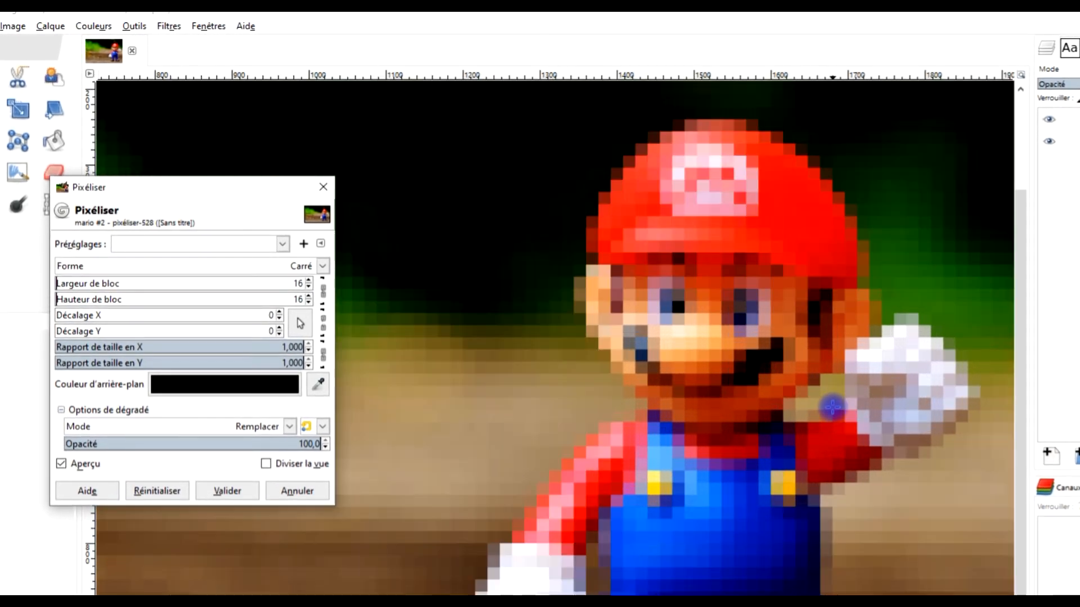
drag(855, 518, 823, 417)
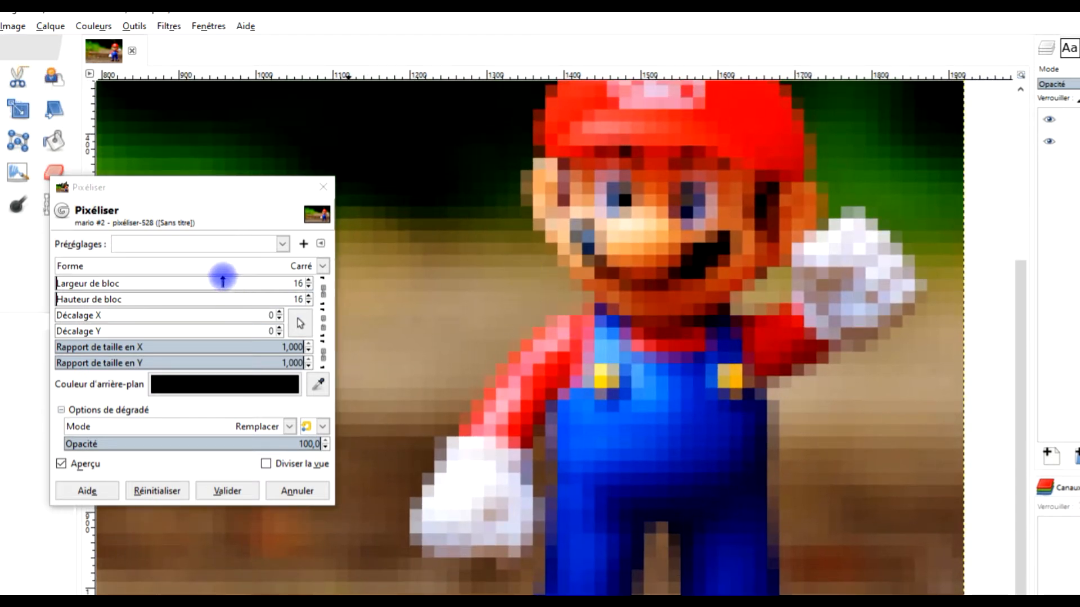
- Try slightly different pixel block sizes, including 17 and 19, and set the block width and height to 18 to judge the effect on Mario
click(307, 286)
click(307, 287)
click(307, 286)
click(307, 286)
click(307, 286)
click(307, 286)
click(309, 279)
click(308, 280)
click(309, 280)
click(309, 280)
click(308, 279)
click(309, 280)
click(309, 280)
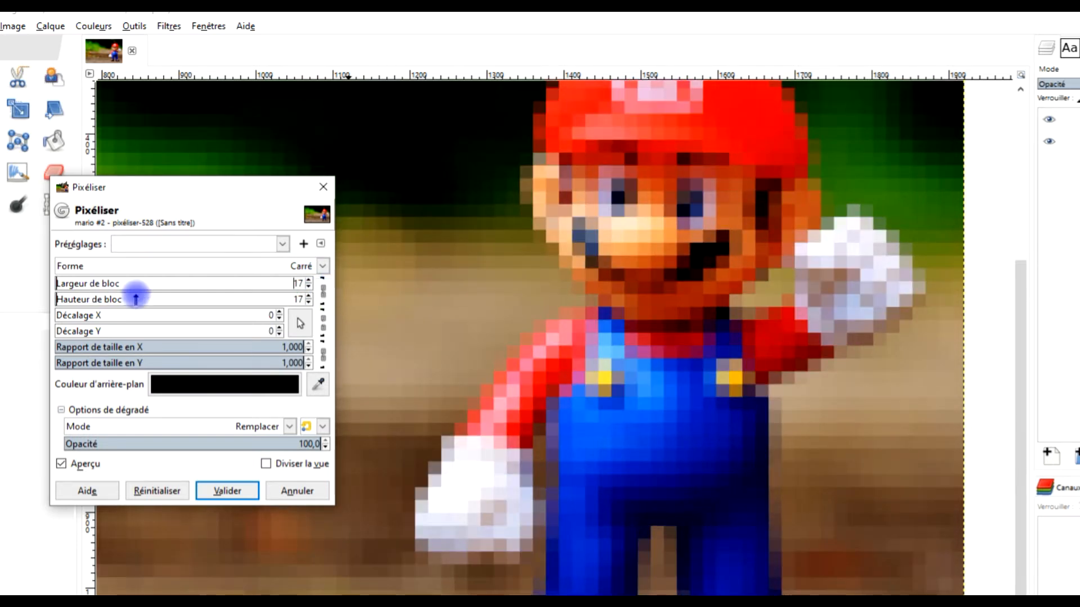
click(309, 280)
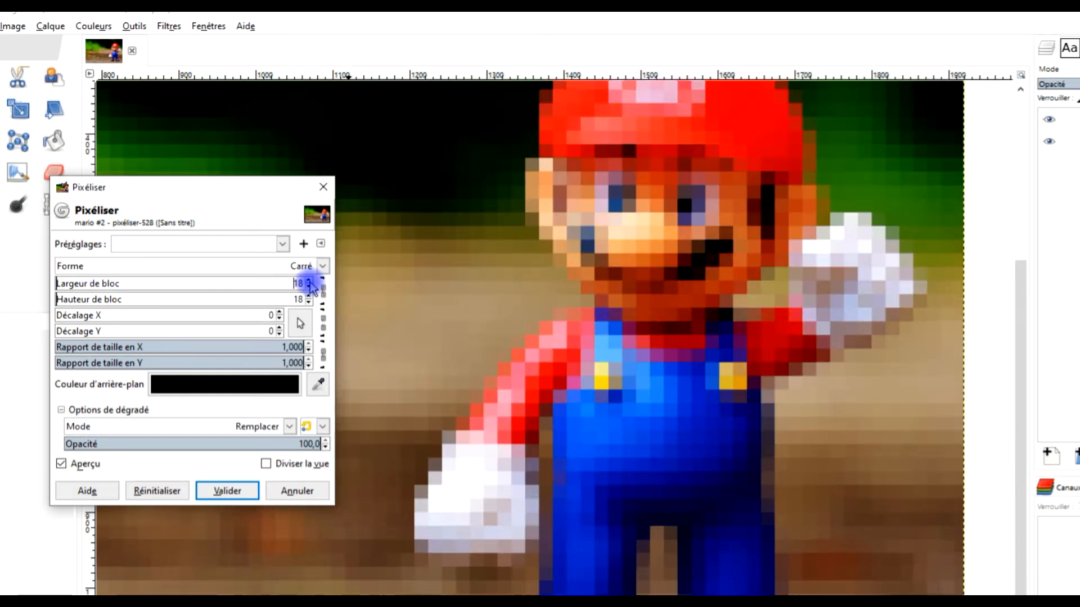
click(309, 280)
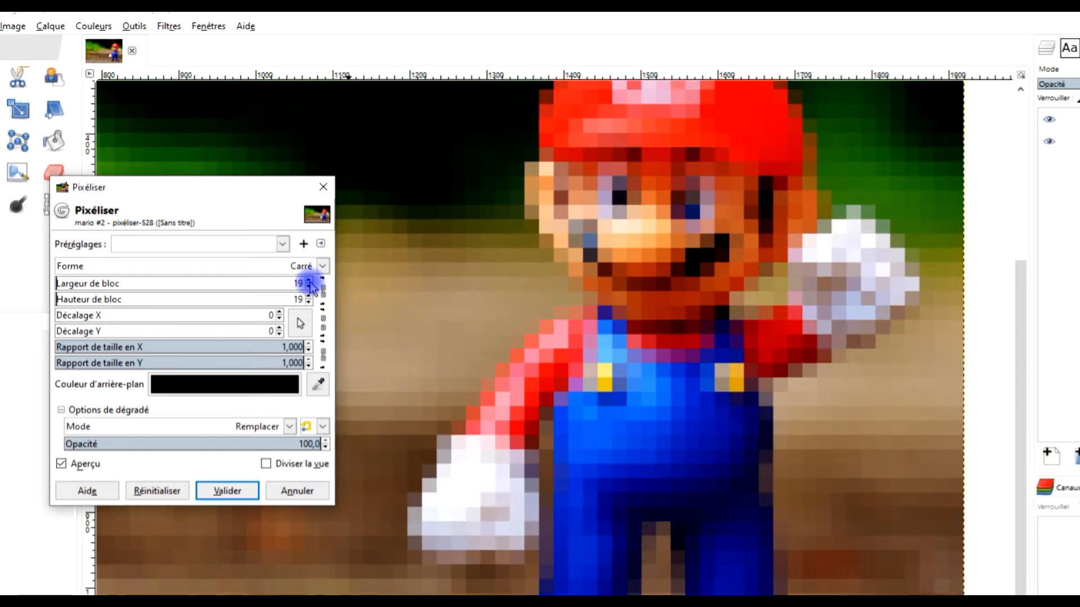
click(308, 288)
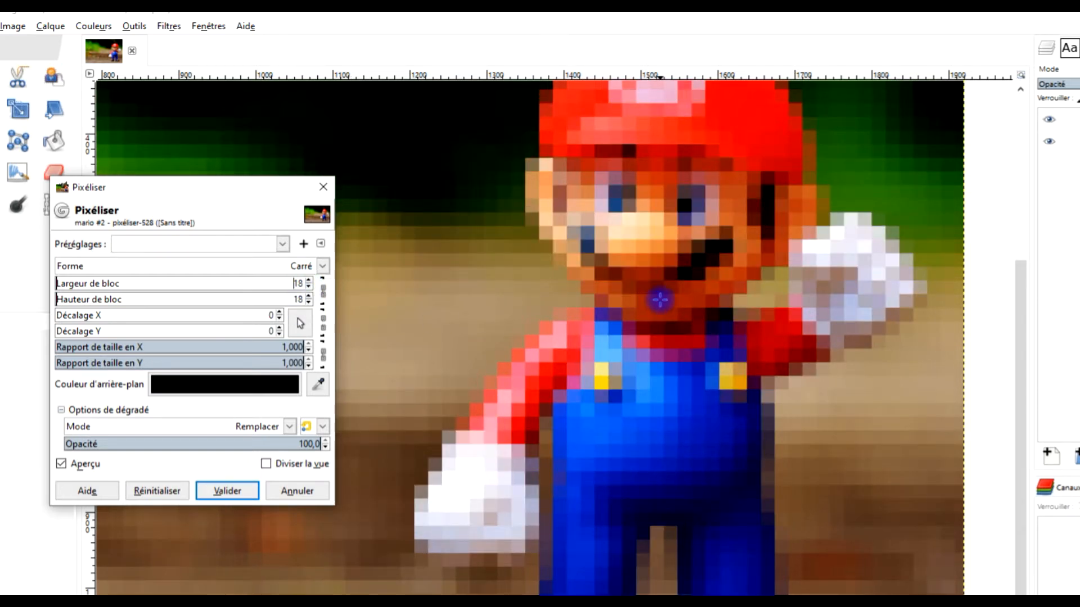
scroll(659, 300, down, 2)
scroll(661, 282, up, 2)
scroll(734, 275, down, 1)
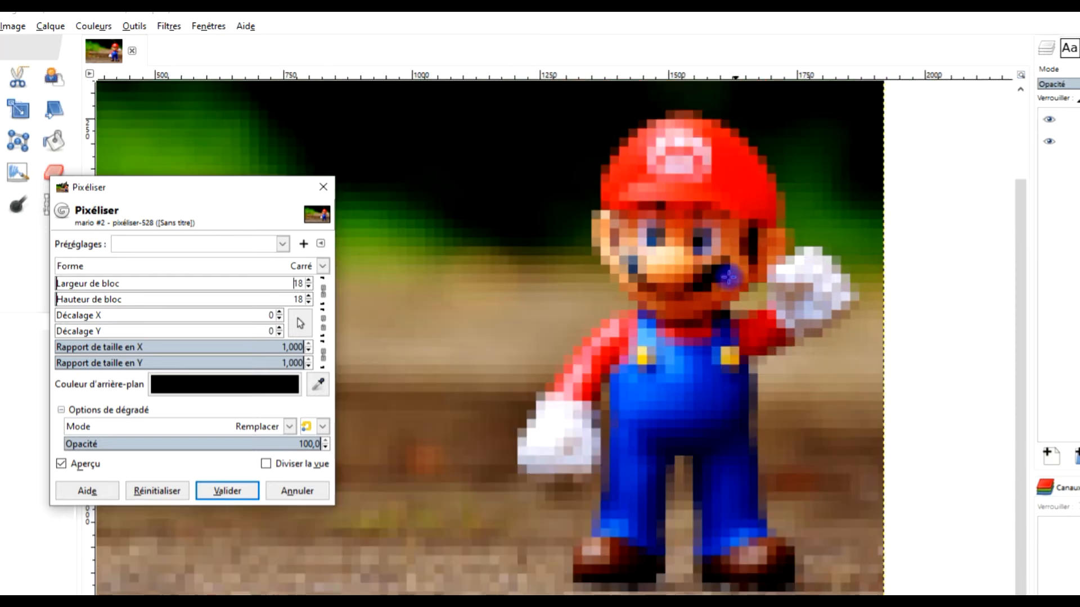
- Set the Pixelize filter's block width and height to 21
drag(186, 281, 56, 283)
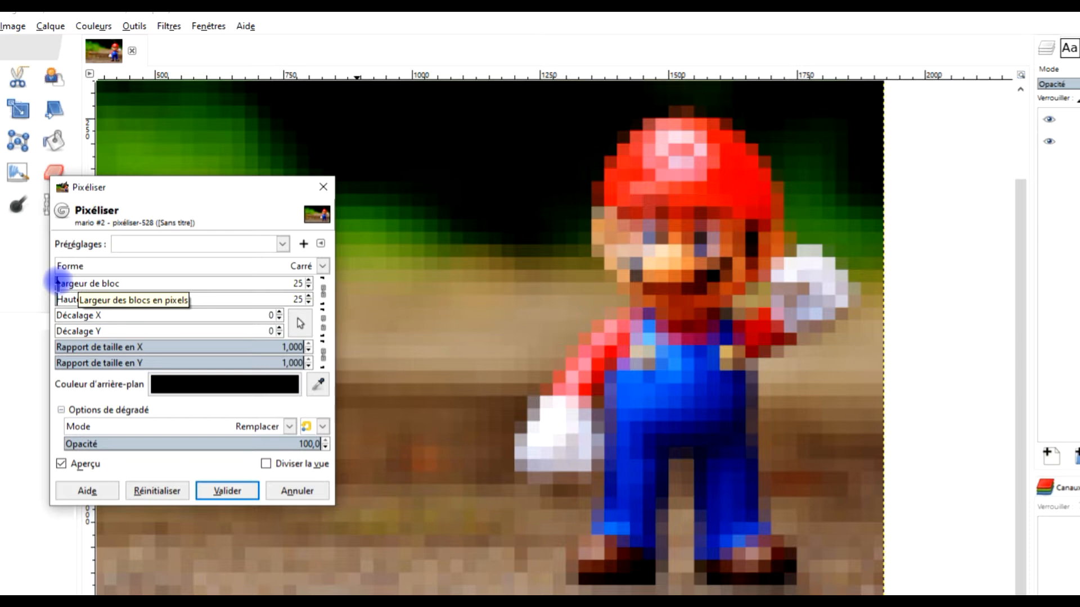
double_click(298, 284)
click(308, 286)
click(308, 286)
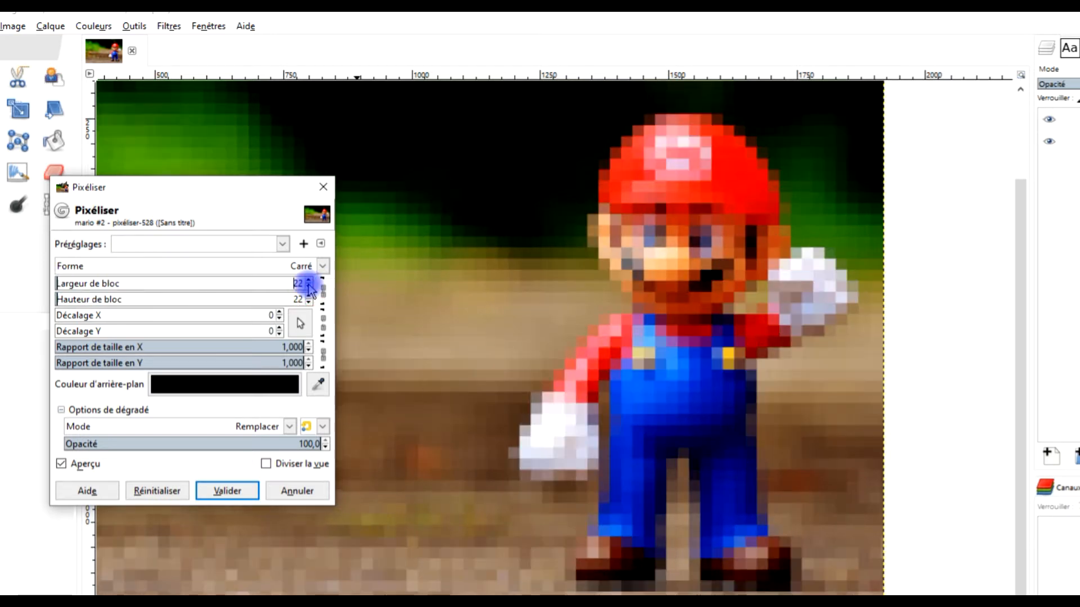
click(308, 286)
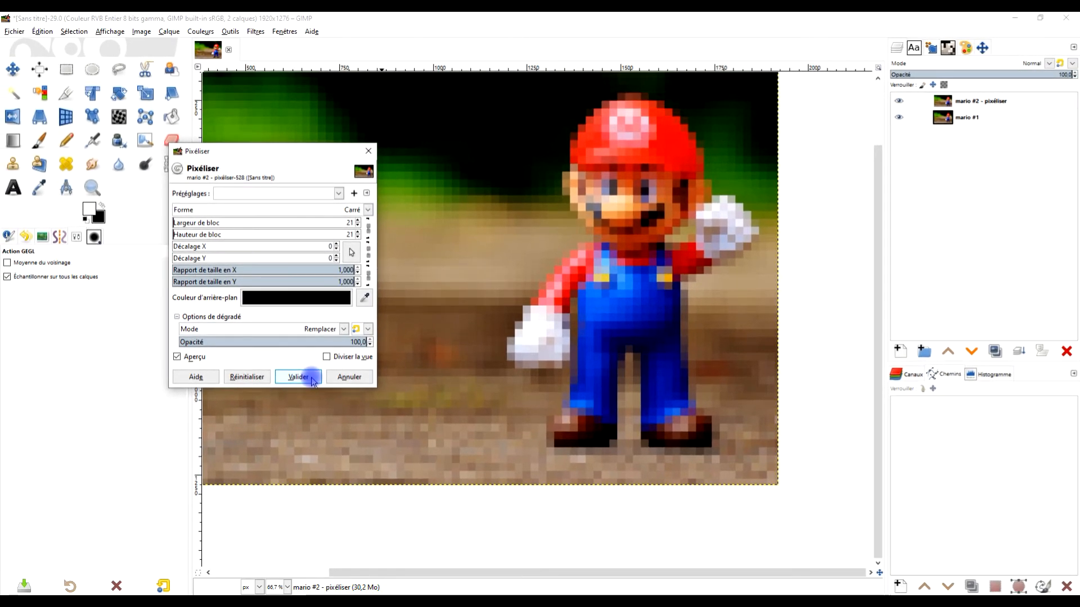
- Apply the Pixelize filter and add a black (full transparency) layer mask to the "mario #2 - pixéliser" layer
click(299, 377)
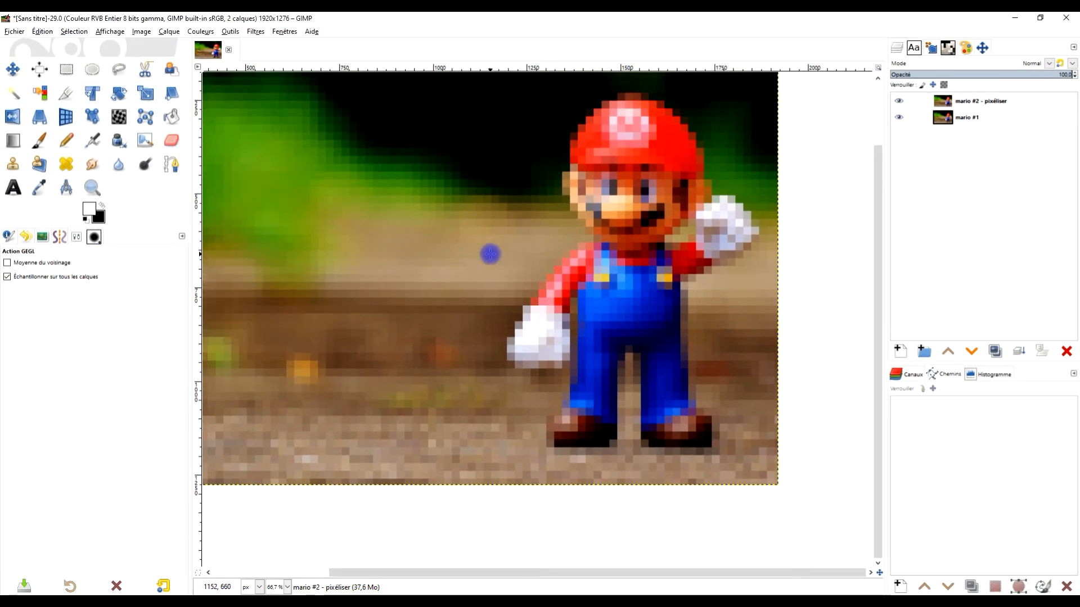
scroll(489, 254, down, 1)
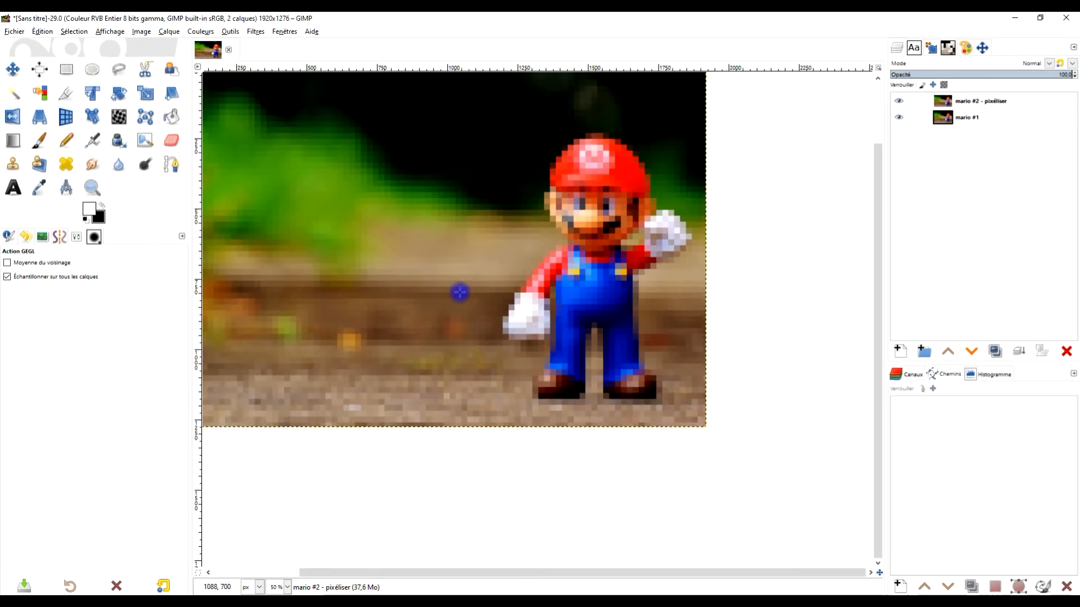
right_click(975, 103)
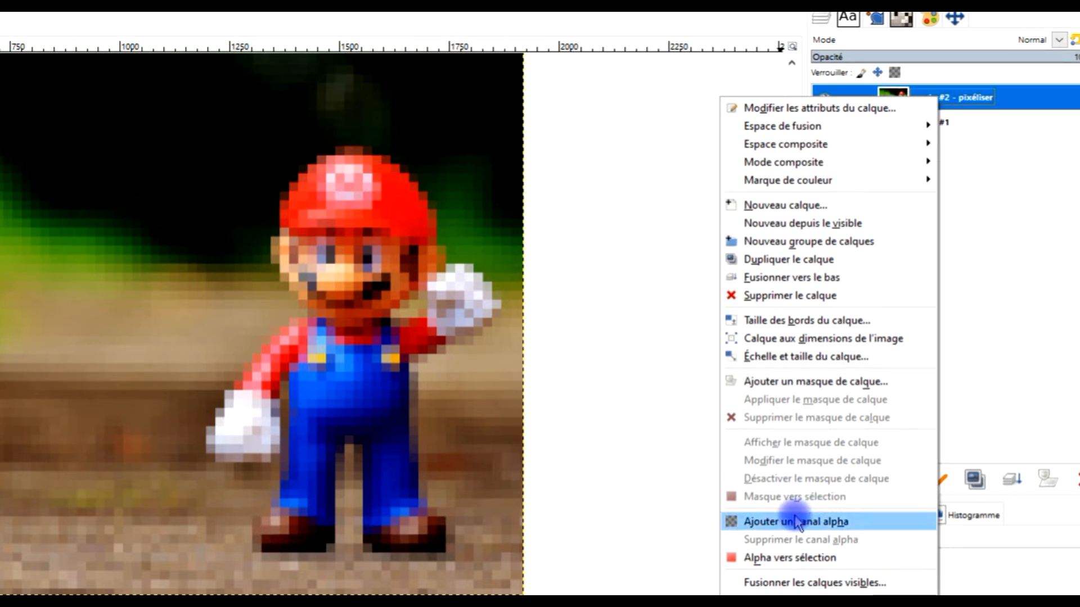
click(804, 382)
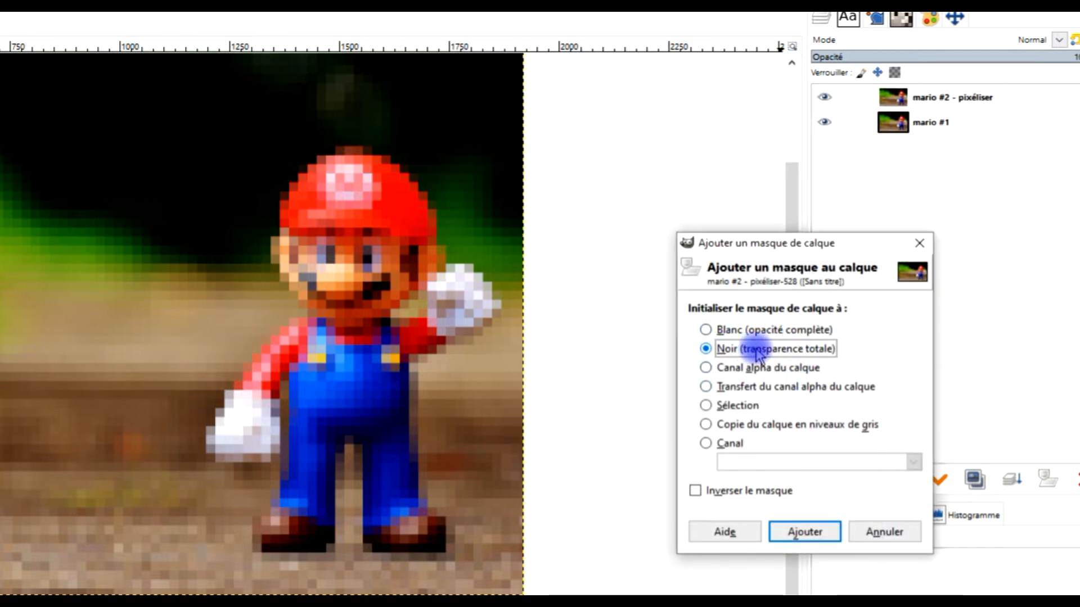
click(803, 533)
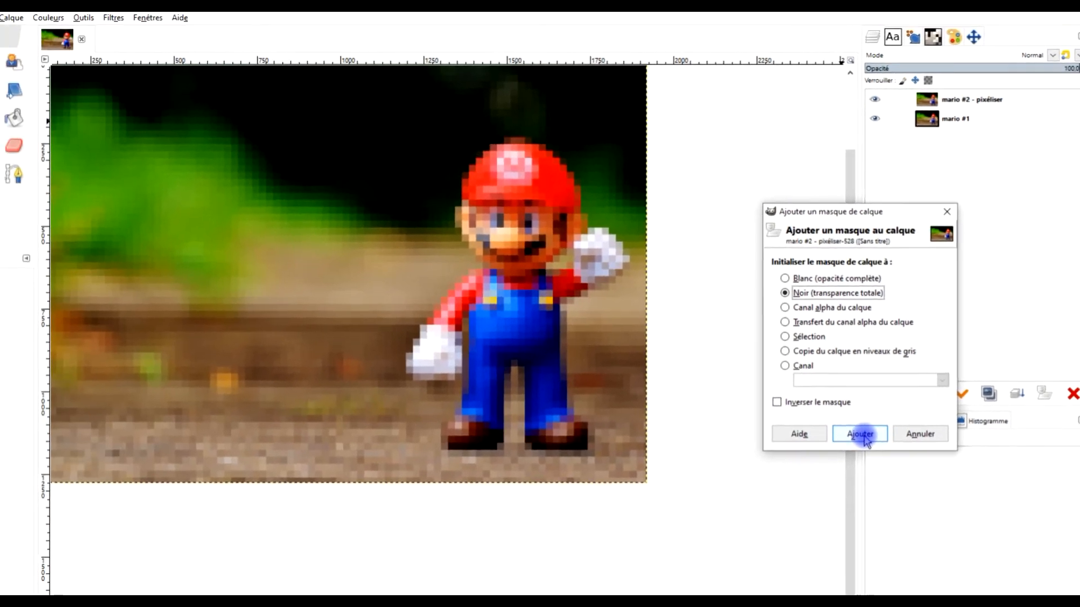
click(804, 532)
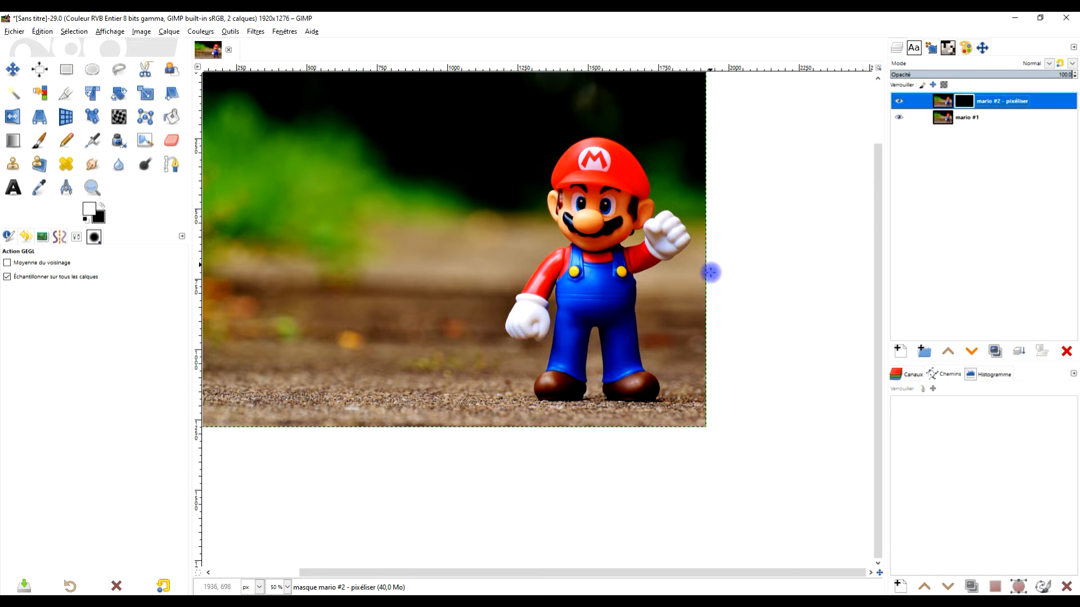
- Activate the Paintbrush with white as the foreground colour and black as the background colour
scroll(662, 230, up, 1)
drag(686, 272, 634, 280)
scroll(614, 271, up, 1)
scroll(614, 271, down, 1)
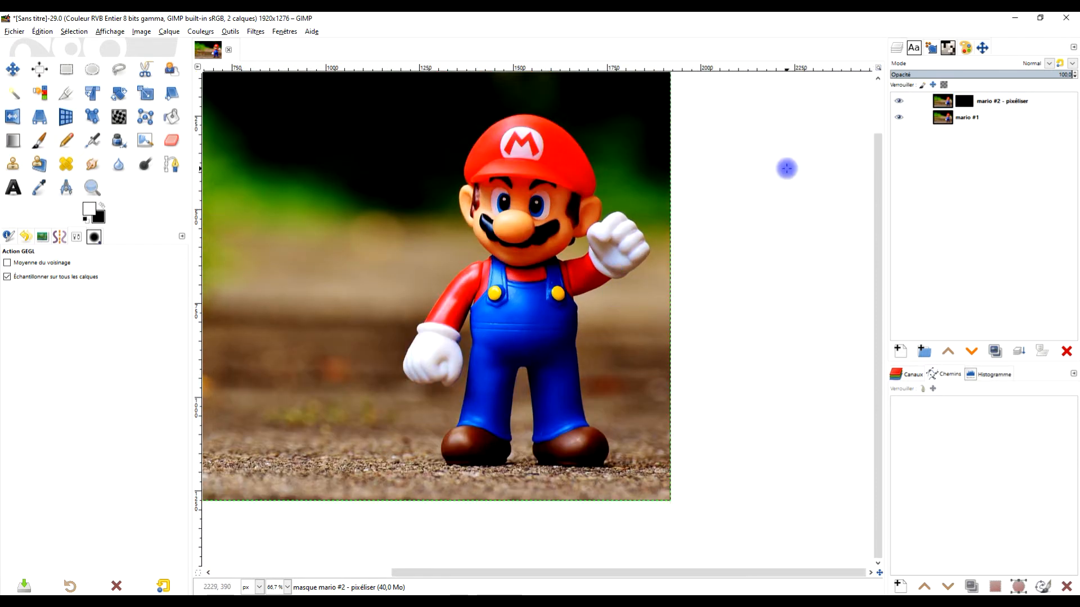
drag(610, 298, 576, 295)
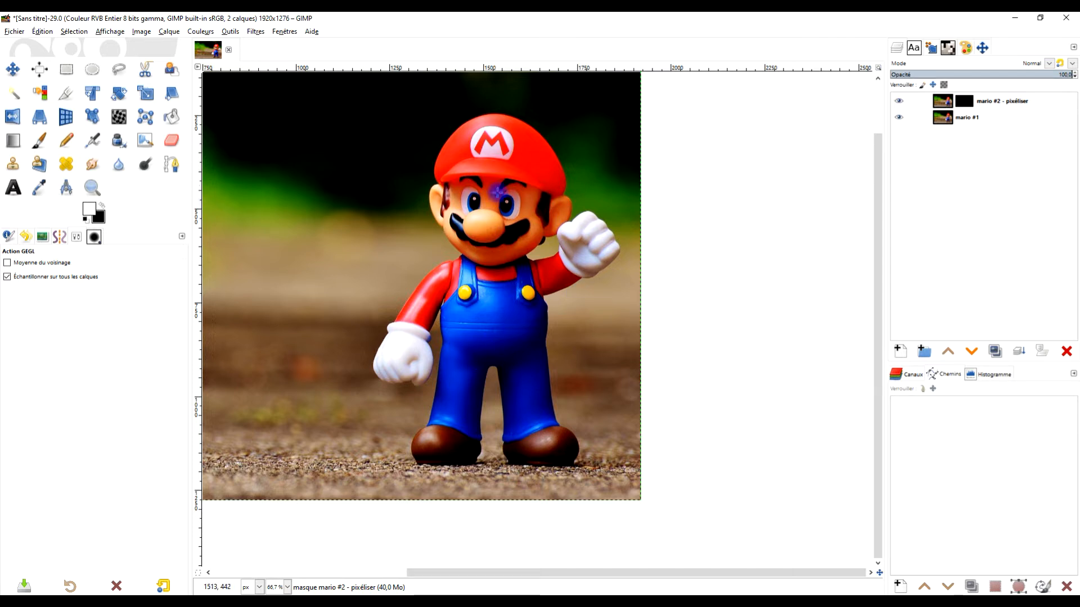
click(37, 143)
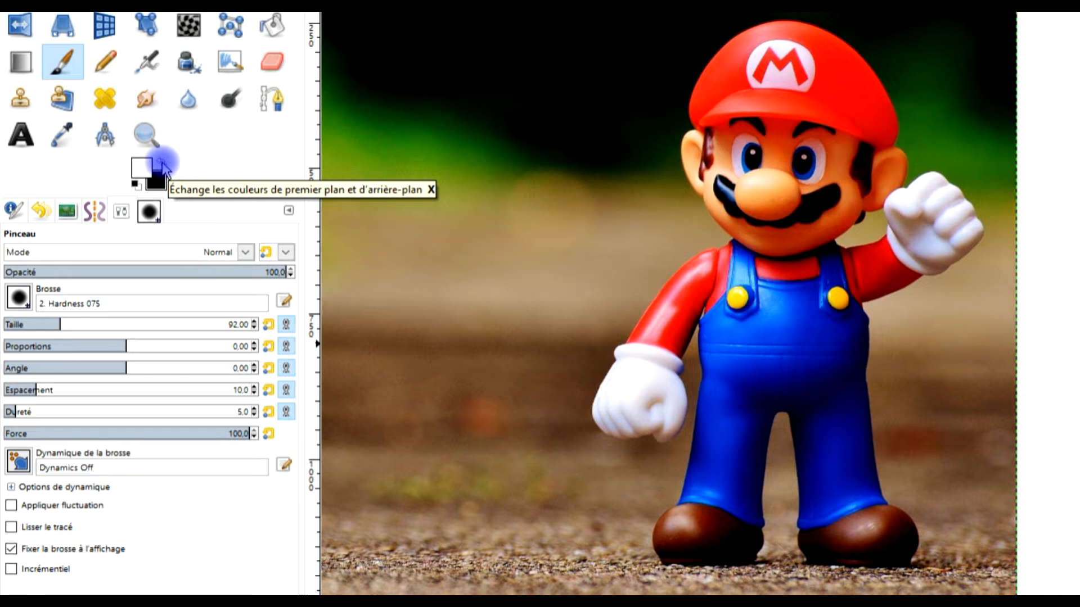
click(135, 183)
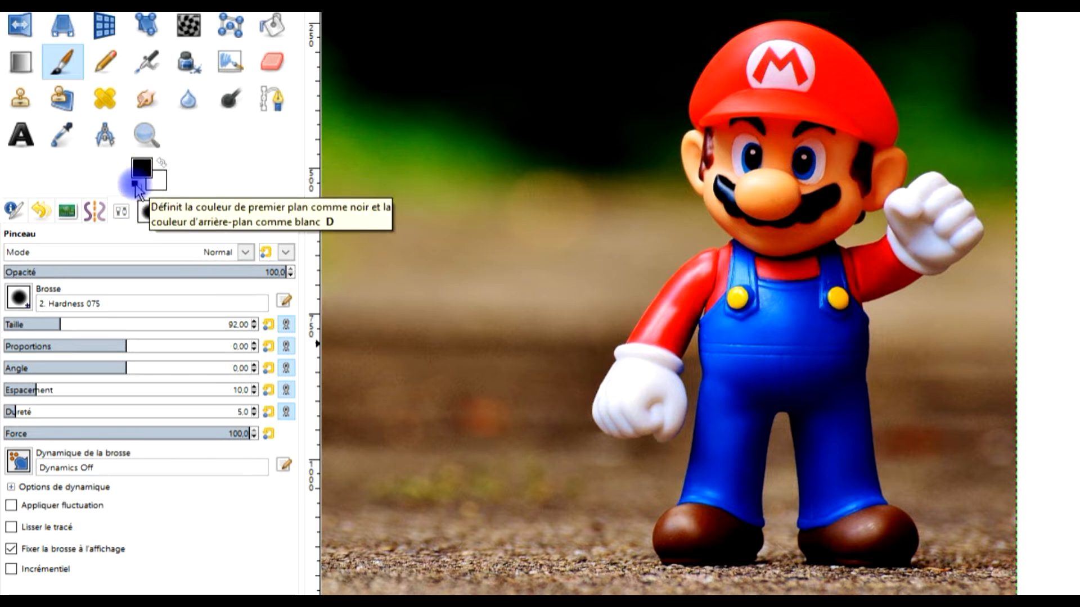
click(162, 163)
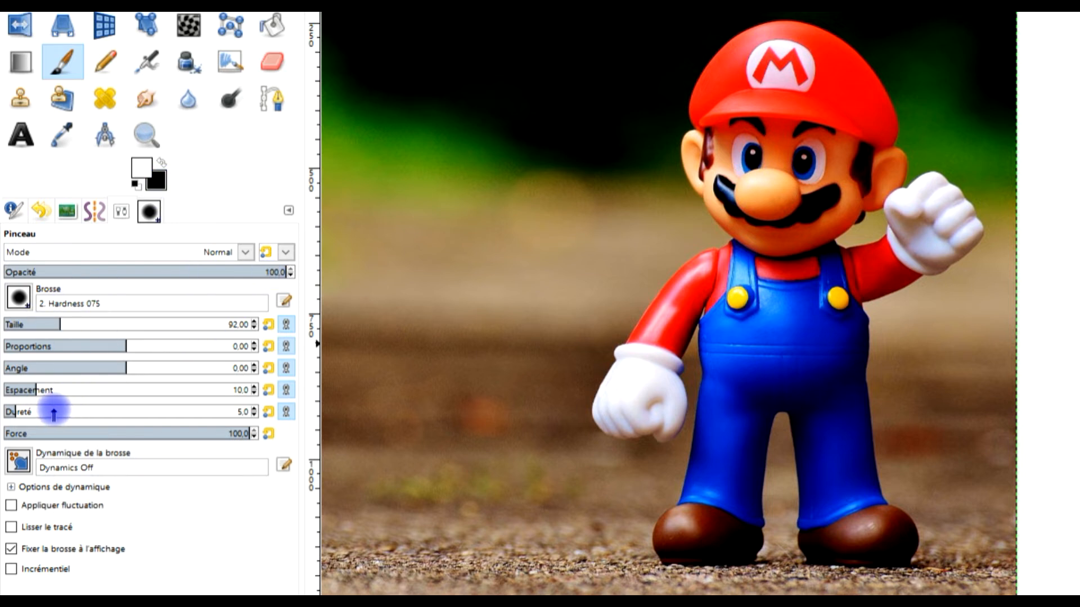
- Keep the 2. Hardness 075 brush and reset its hardness to 75 and its size to 51
click(31, 306)
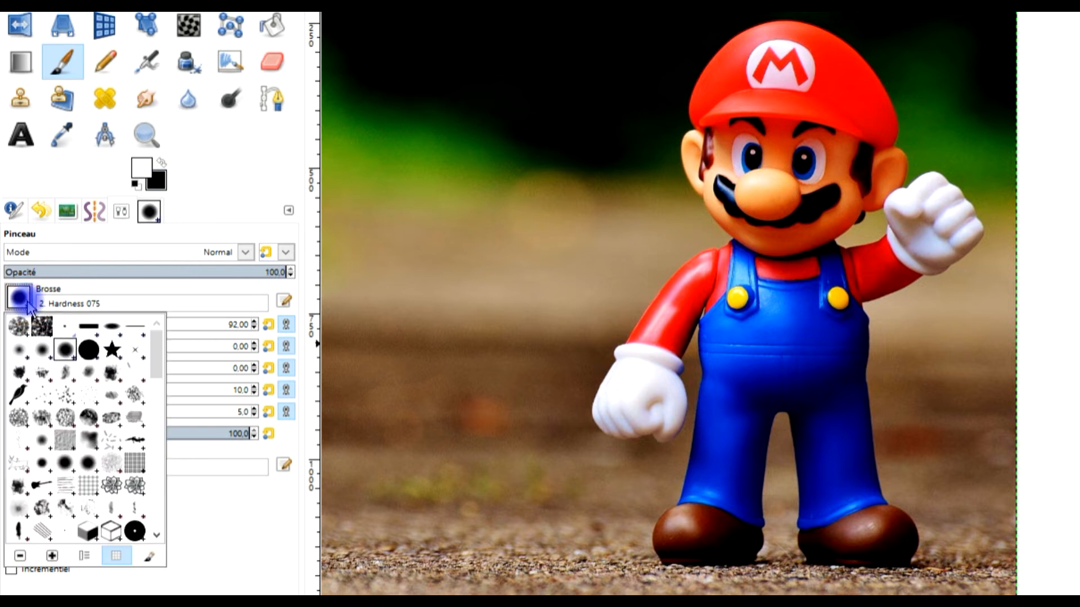
click(269, 592)
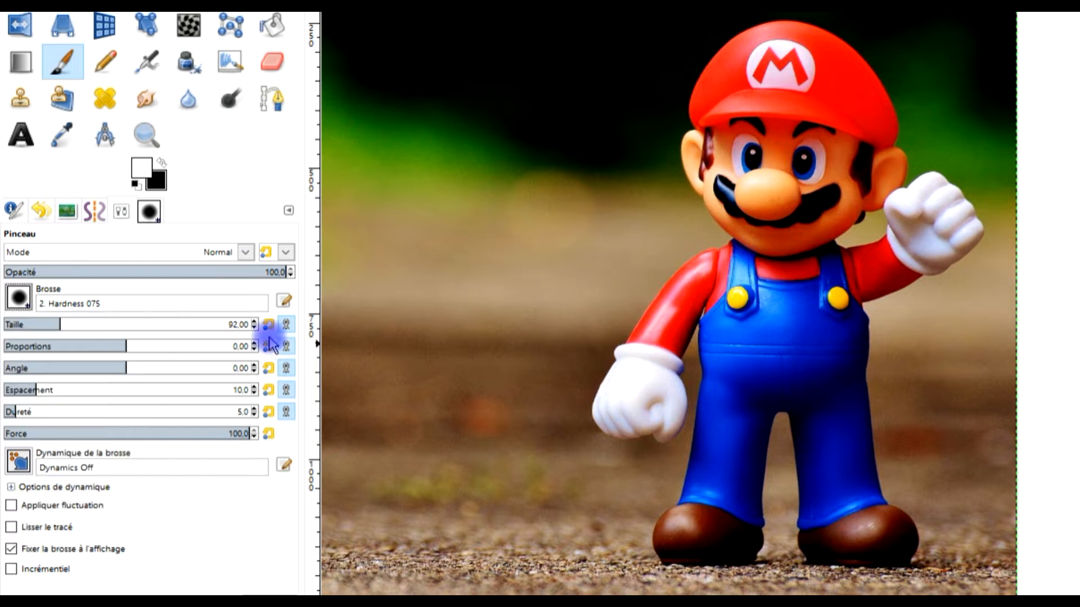
click(269, 411)
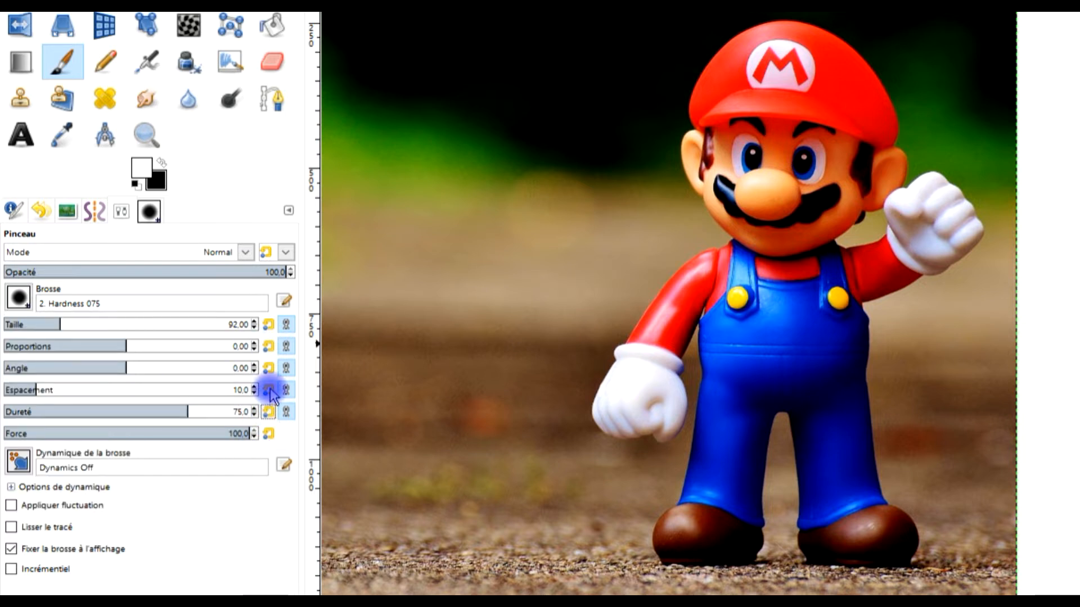
click(269, 324)
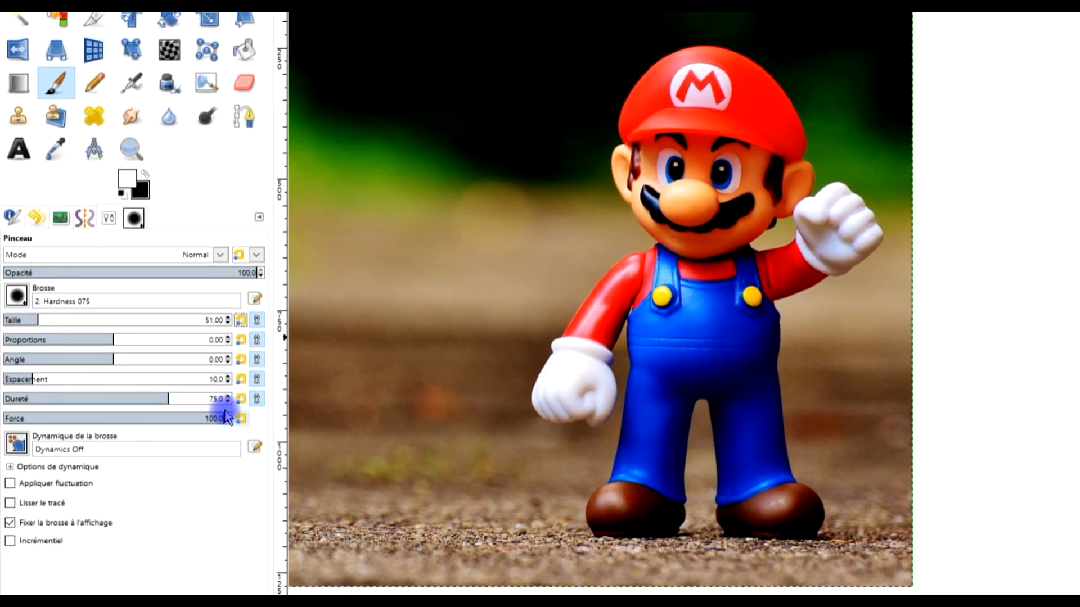
- Paint white on the layer mask over the emblem and the middle of Mario's cap to reveal the pixelated layer
scroll(811, 108, up, 3)
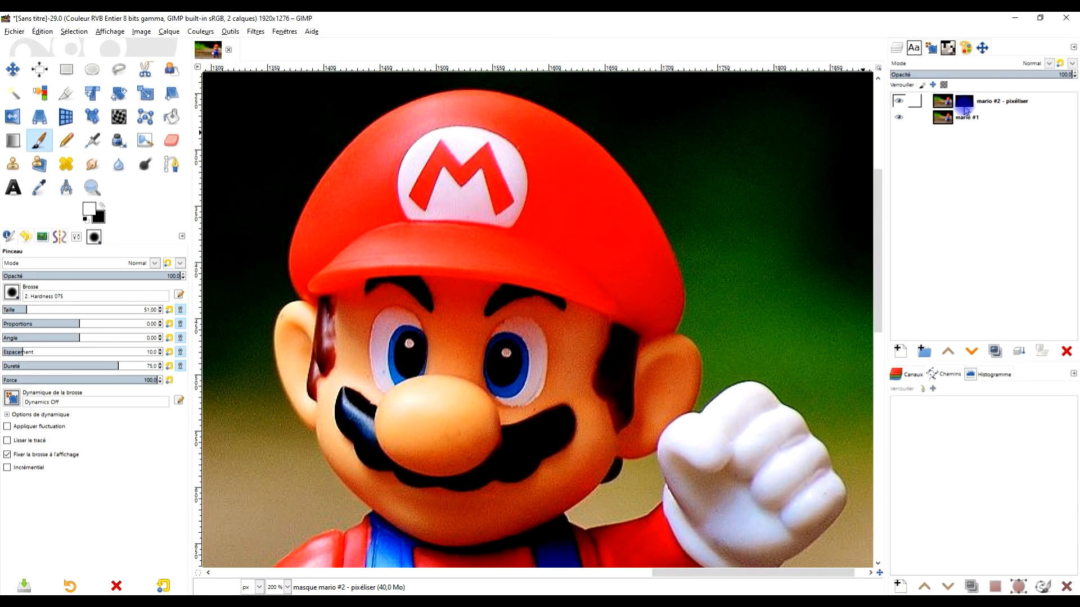
mouse_move(447, 166)
mouse_down()
mouse_move(398, 177)
mouse_move(421, 223)
mouse_move(396, 227)
mouse_move(417, 191)
mouse_move(365, 175)
mouse_move(361, 200)
mouse_move(474, 127)
mouse_move(447, 141)
mouse_move(446, 286)
mouse_move(493, 224)
mouse_up()
scroll(523, 336, down, 2)
mouse_move(538, 358)
mouse_down()
mouse_move(466, 200)
mouse_move(481, 381)
mouse_up()
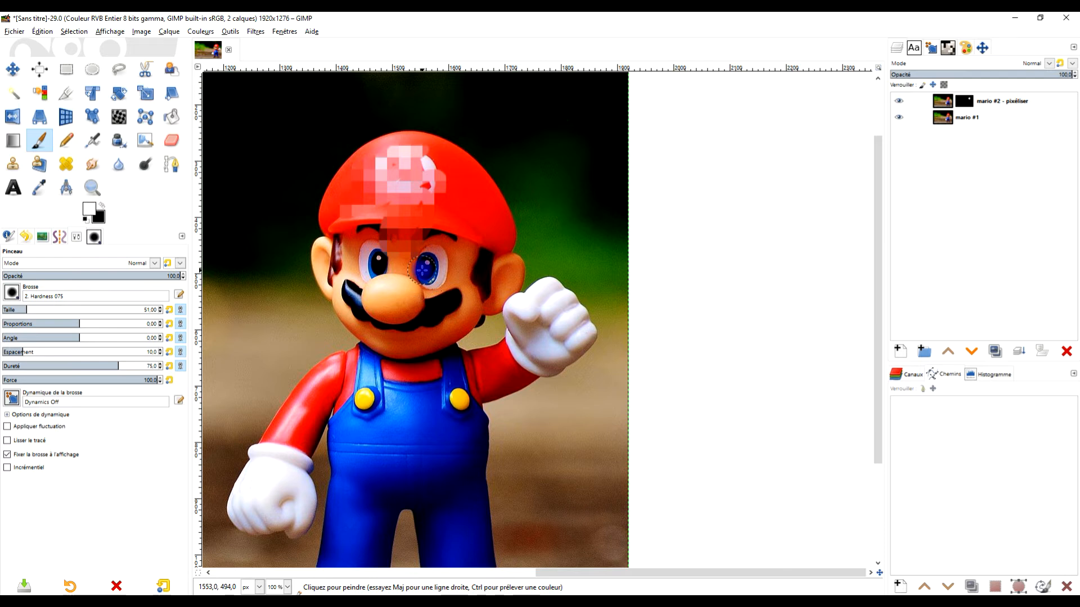
- Set the brush size to 92 and paint white on the mask over Mario's face and the middle of his chest
scroll(421, 270, up, 1)
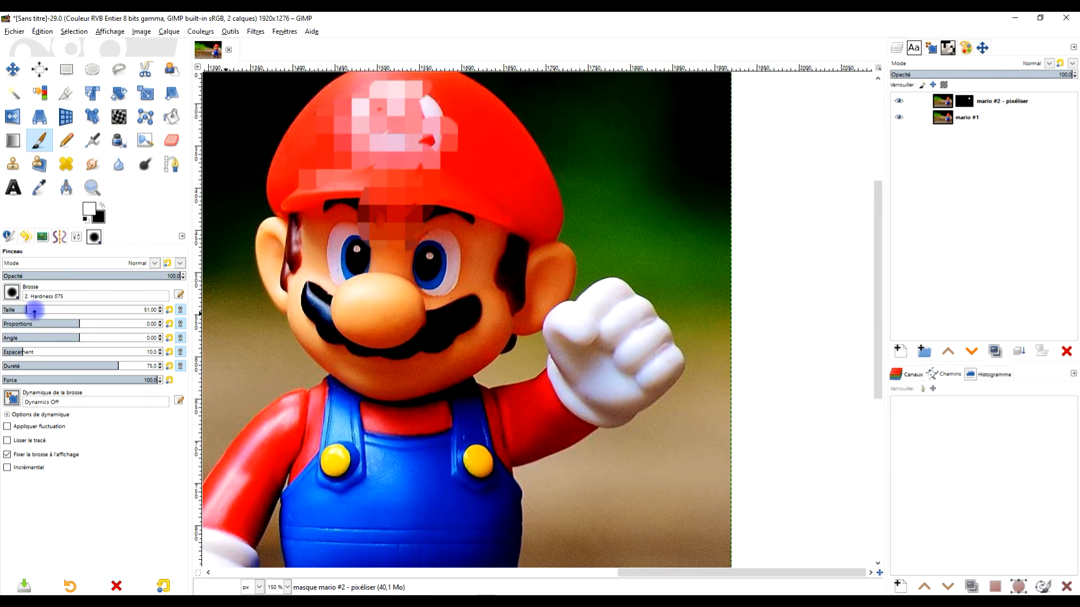
scroll(393, 255, down, 3)
scroll(394, 256, up, 3)
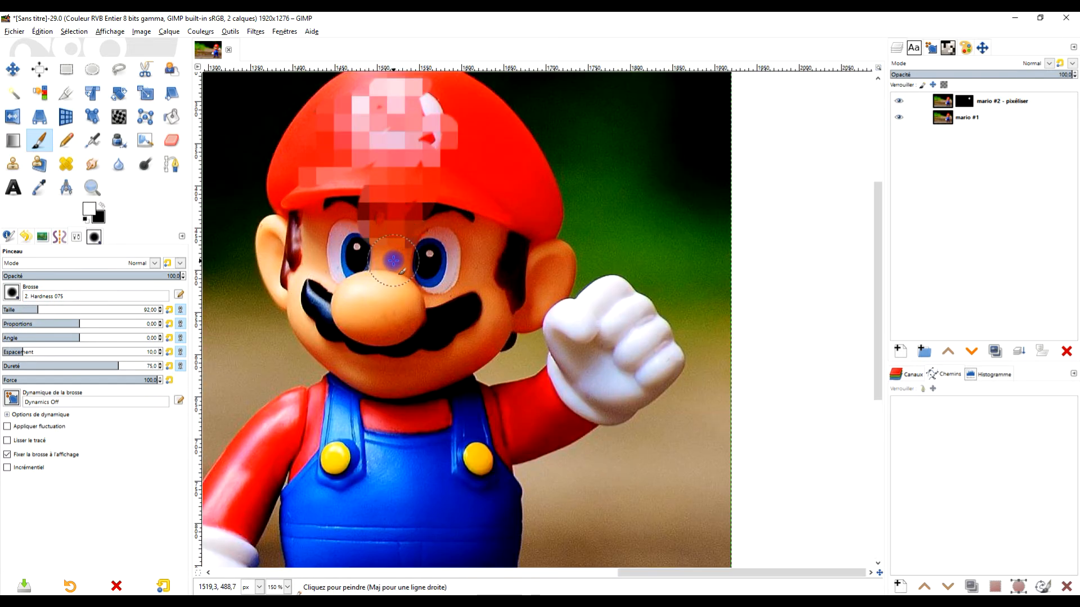
scroll(394, 256, down, 1)
mouse_move(414, 181)
mouse_down()
mouse_move(400, 256)
mouse_move(421, 242)
mouse_move(367, 290)
mouse_move(345, 266)
mouse_move(401, 295)
mouse_move(447, 264)
mouse_move(411, 309)
mouse_move(343, 292)
mouse_move(346, 270)
mouse_move(419, 174)
mouse_move(451, 269)
mouse_move(404, 467)
mouse_up()
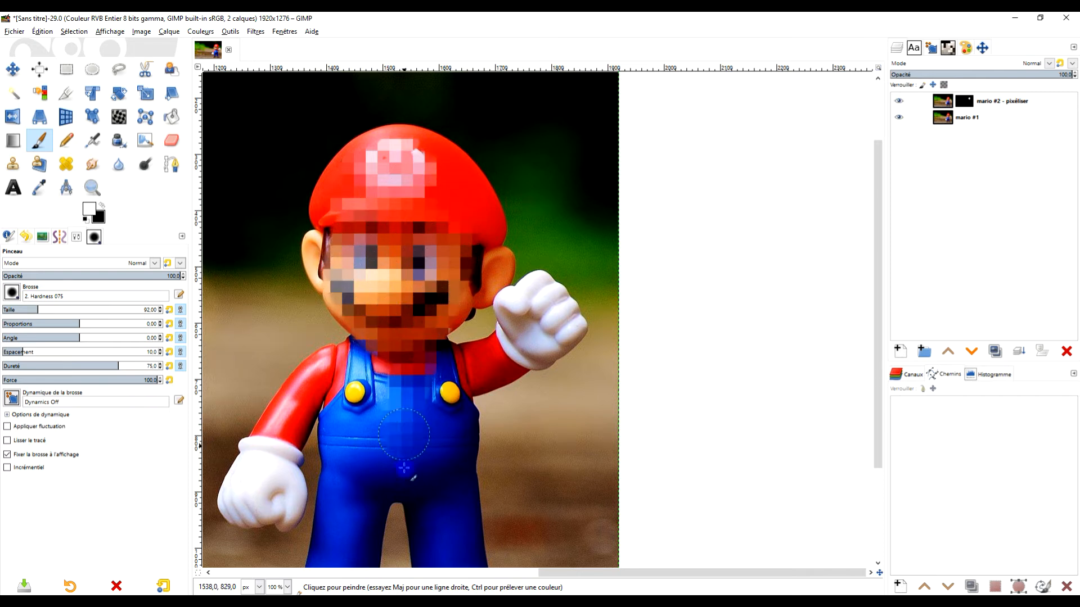
- Paint white on the mask over Mario's torso, arms, legs and shoes to reveal their pixelated version
mouse_move(404, 390)
mouse_down()
mouse_move(350, 492)
mouse_move(374, 359)
mouse_move(291, 416)
mouse_move(254, 497)
mouse_move(283, 491)
mouse_move(273, 501)
mouse_move(277, 459)
mouse_move(341, 362)
mouse_move(367, 392)
mouse_move(442, 368)
mouse_move(479, 370)
mouse_move(531, 343)
mouse_move(544, 300)
mouse_move(510, 310)
mouse_move(537, 301)
mouse_move(537, 290)
mouse_move(572, 331)
mouse_move(540, 352)
mouse_move(553, 300)
mouse_move(530, 290)
mouse_move(495, 370)
mouse_move(464, 385)
mouse_move(443, 429)
mouse_up()
scroll(460, 458, down, 5)
mouse_move(467, 206)
mouse_down()
mouse_move(465, 323)
mouse_move(485, 385)
mouse_move(507, 382)
mouse_move(486, 371)
mouse_move(503, 403)
mouse_move(435, 394)
mouse_move(430, 270)
mouse_up()
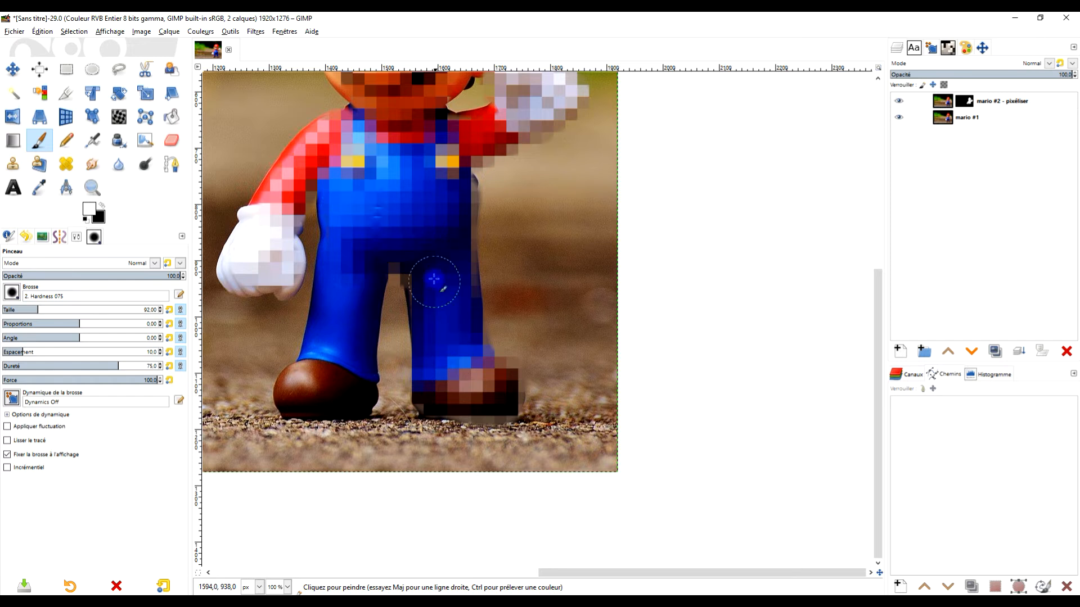
mouse_move(355, 382)
mouse_down()
mouse_move(295, 390)
mouse_move(320, 345)
mouse_move(343, 217)
mouse_up()
mouse_move(290, 388)
mouse_down()
mouse_move(333, 413)
mouse_move(353, 398)
mouse_up()
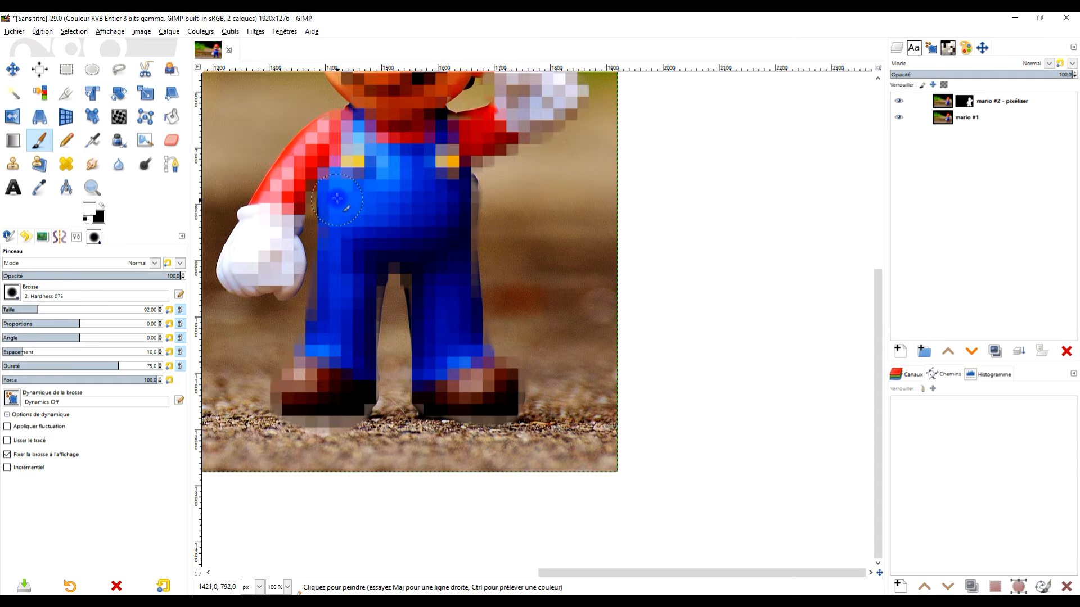
drag(408, 175, 487, 195)
- Paint white on the mask over the lowered glove and along the sleeve up to the shoulder
scroll(392, 190, up, 2)
mouse_move(364, 307)
mouse_down()
mouse_move(349, 407)
mouse_move(329, 428)
mouse_move(259, 386)
mouse_move(250, 413)
mouse_move(232, 378)
mouse_move(254, 310)
mouse_move(220, 381)
mouse_move(232, 407)
mouse_move(257, 420)
mouse_move(299, 424)
mouse_move(335, 388)
mouse_up()
drag(342, 372, 481, 332)
drag(379, 292, 434, 197)
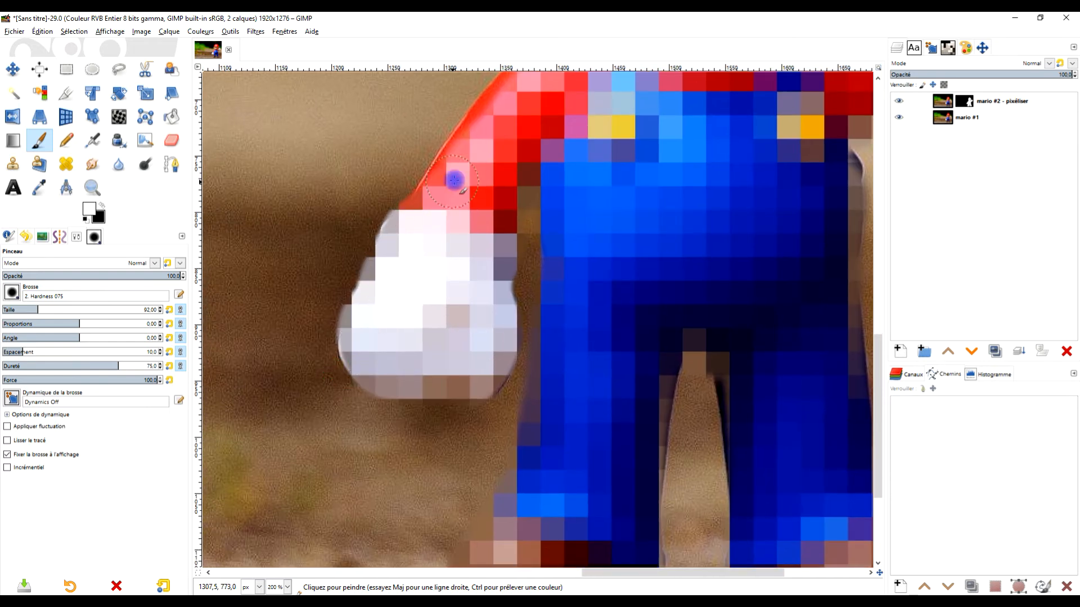
drag(516, 164, 462, 280)
mouse_move(388, 309)
mouse_down()
mouse_move(434, 224)
mouse_move(491, 169)
mouse_move(525, 145)
mouse_move(596, 151)
mouse_up()
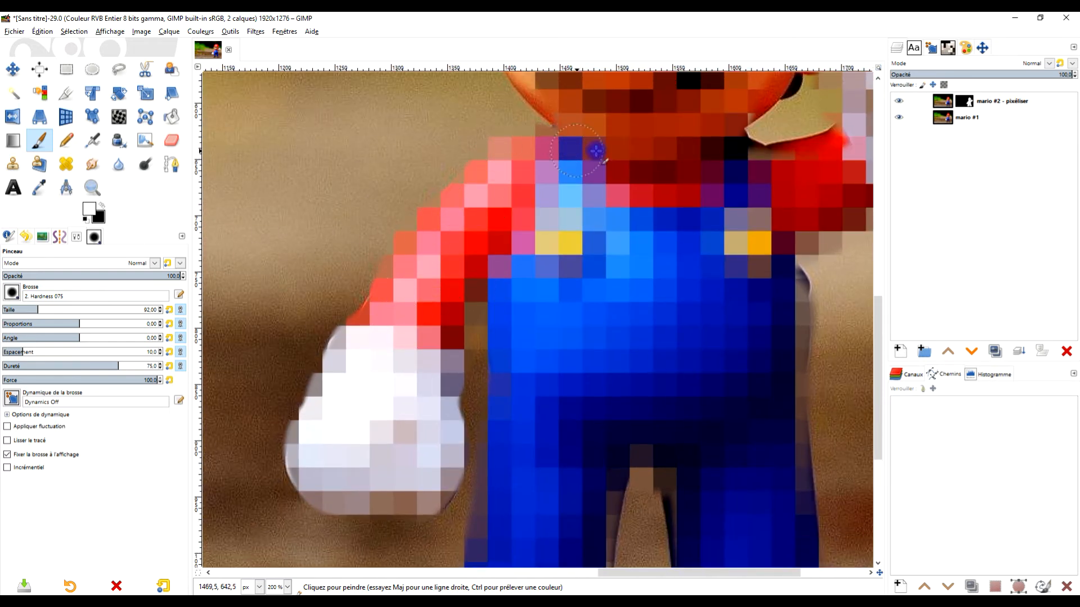
- Set the brush hardness to 17 and retouch the mask along the lowered arm and glove, using black and then white
click(102, 206)
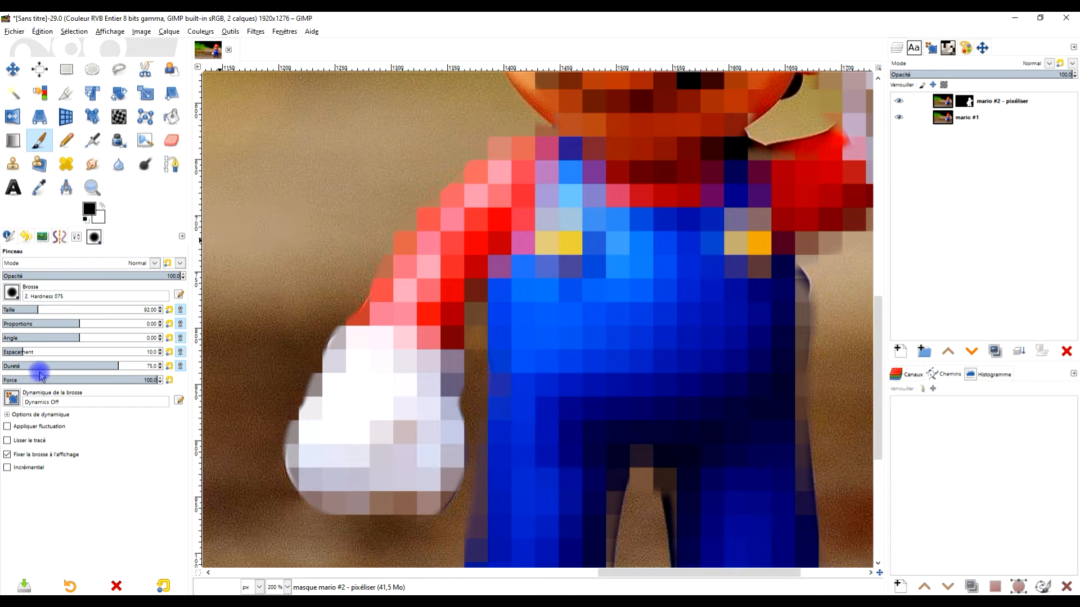
drag(35, 368, 28, 367)
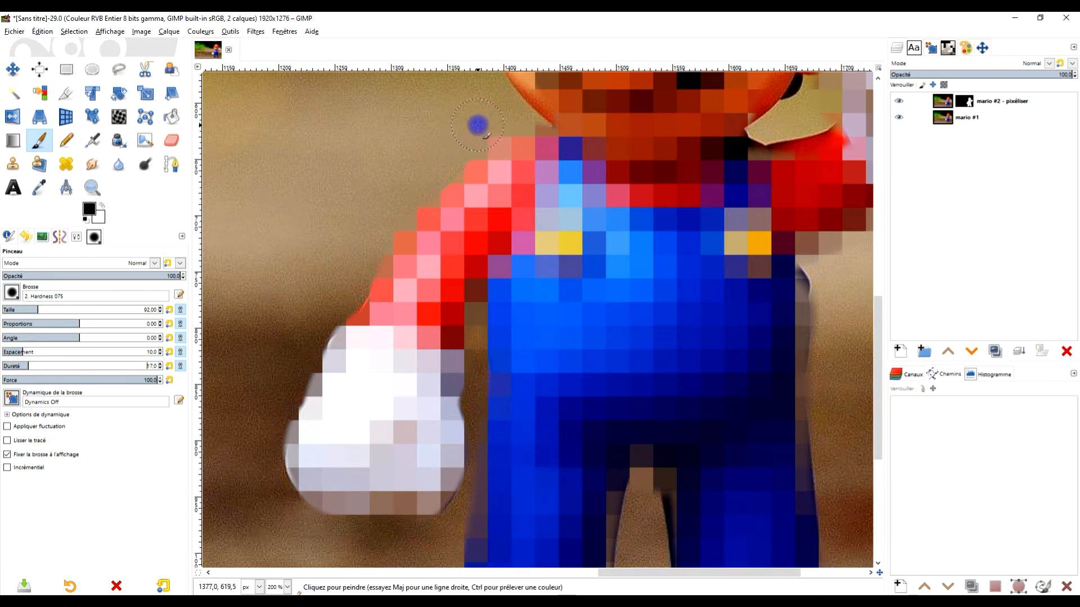
drag(478, 142, 485, 146)
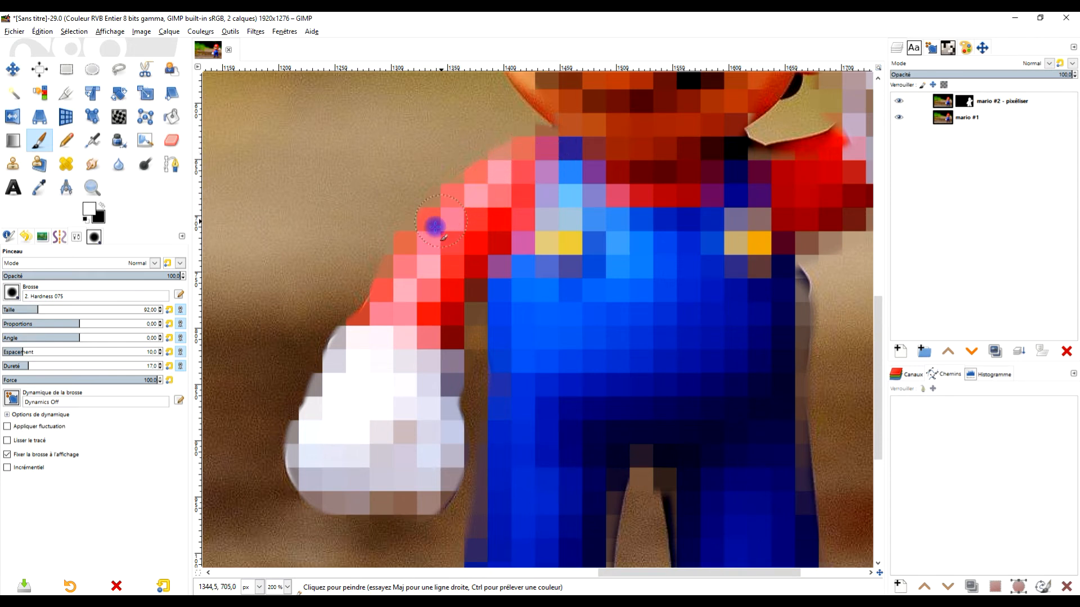
mouse_move(370, 316)
mouse_down()
mouse_move(399, 344)
mouse_move(353, 340)
mouse_move(317, 424)
mouse_move(302, 410)
mouse_move(318, 394)
mouse_move(312, 478)
mouse_up()
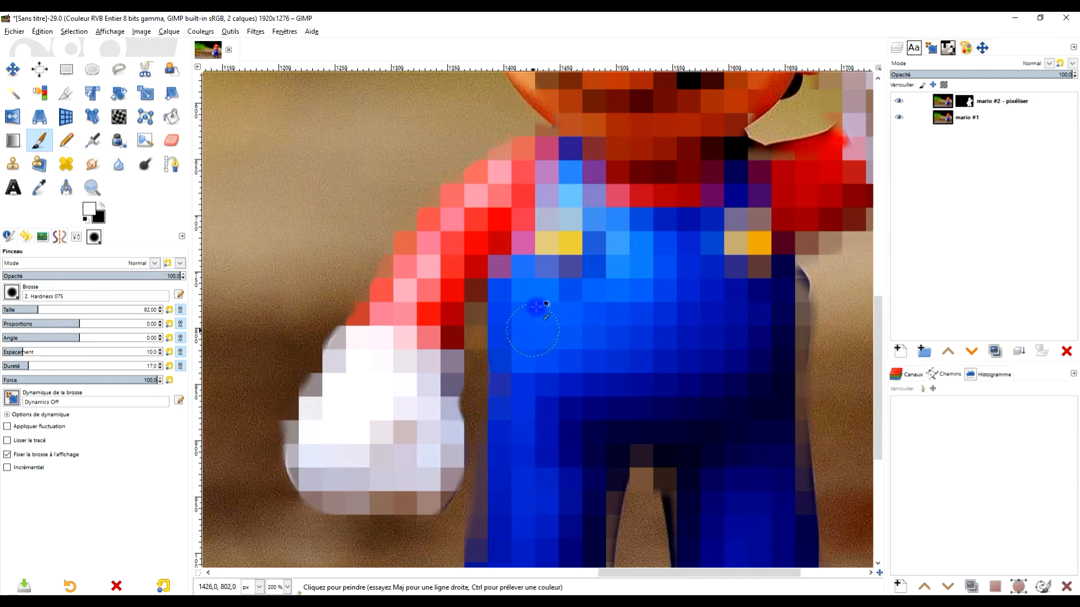
- Paint white on the mask over the ear beside the raised hand and that side of the cap
scroll(537, 308, down, 3)
scroll(606, 269, up, 3)
mouse_move(606, 269)
mouse_down()
mouse_move(626, 290)
mouse_move(556, 360)
mouse_move(519, 368)
mouse_move(556, 335)
mouse_move(565, 307)
mouse_move(578, 314)
mouse_move(634, 259)
mouse_move(638, 239)
mouse_move(608, 235)
mouse_move(617, 250)
mouse_move(642, 241)
mouse_up()
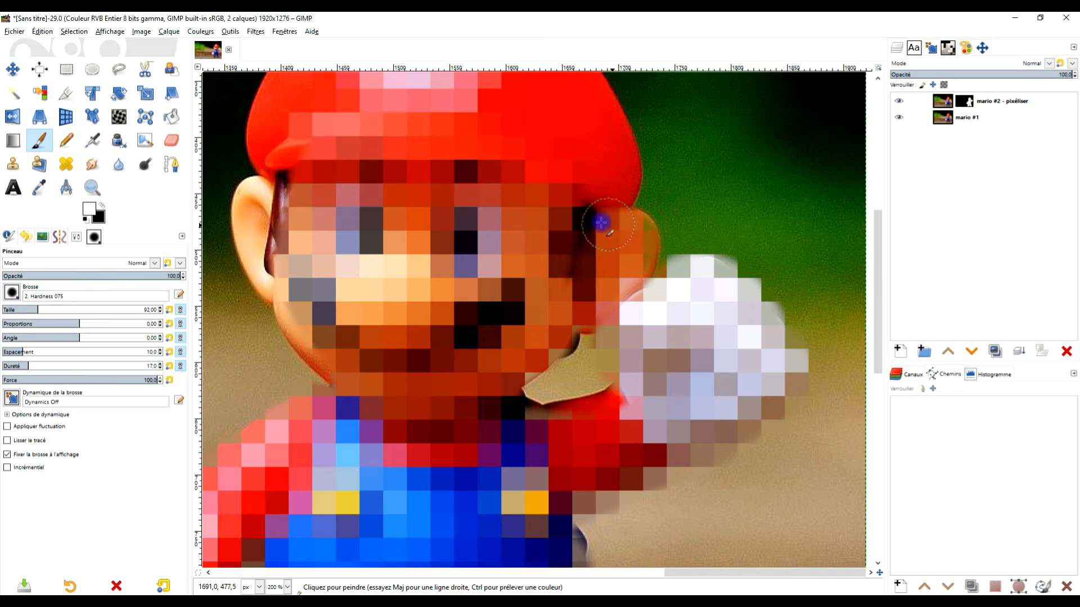
scroll(612, 330, up, 5)
mouse_move(547, 193)
mouse_down()
mouse_move(533, 169)
mouse_move(465, 122)
mouse_move(372, 116)
mouse_move(291, 179)
mouse_move(245, 279)
mouse_move(253, 289)
mouse_move(282, 218)
mouse_move(374, 163)
mouse_move(347, 195)
mouse_move(507, 182)
mouse_up()
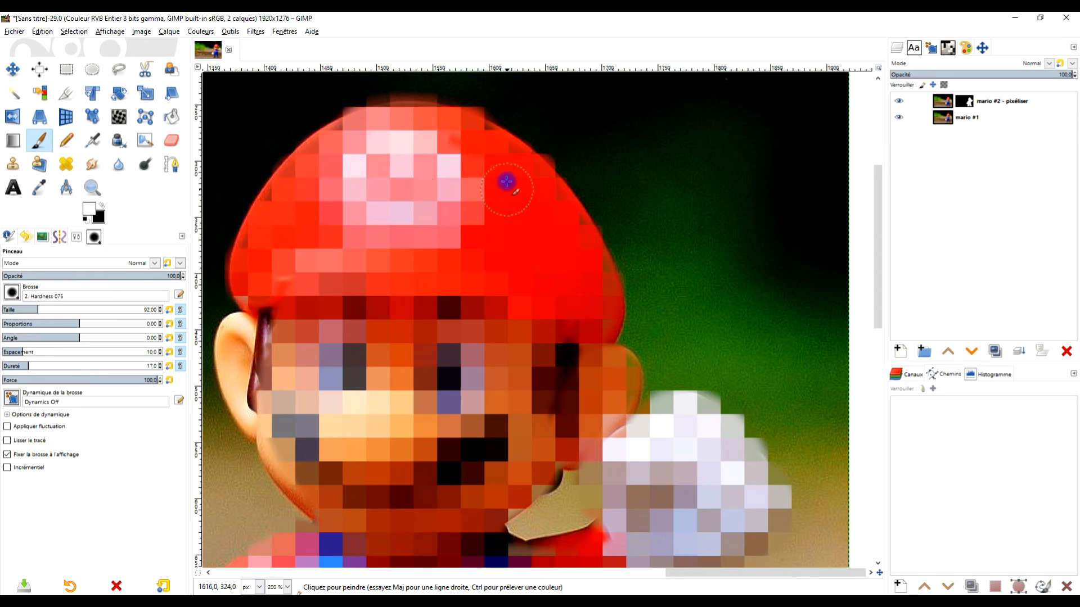
mouse_move(493, 143)
mouse_down()
mouse_move(549, 184)
mouse_move(589, 251)
mouse_move(601, 317)
mouse_move(582, 337)
mouse_up()
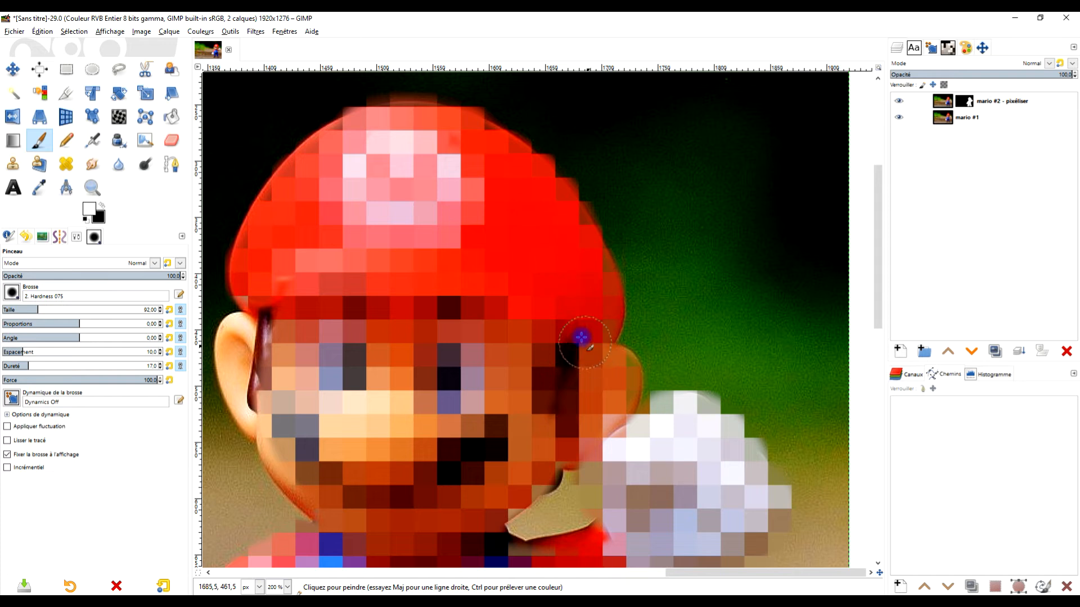
mouse_move(481, 183)
mouse_down()
mouse_move(405, 147)
mouse_move(378, 115)
mouse_move(484, 139)
mouse_up()
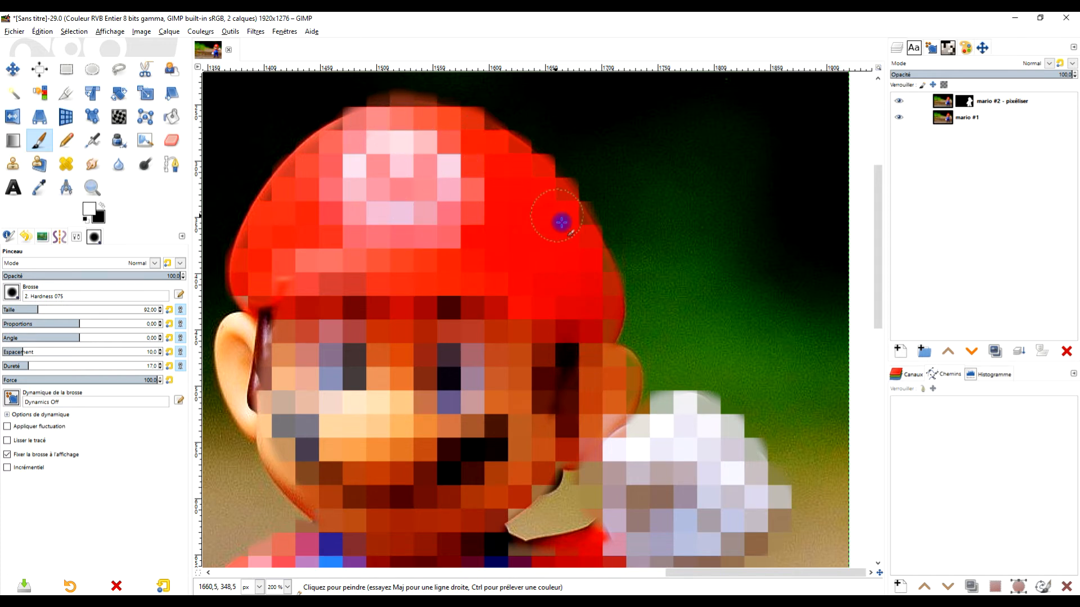
- Paint white on the mask over the rest of the cap and the ear and cheek above the lowered arm
drag(422, 307, 515, 245)
mouse_move(386, 220)
mouse_down()
mouse_move(351, 220)
mouse_move(367, 249)
mouse_move(352, 294)
mouse_move(341, 271)
mouse_move(326, 270)
mouse_move(353, 365)
mouse_move(325, 318)
mouse_move(335, 271)
mouse_up()
mouse_move(327, 308)
mouse_down()
mouse_move(333, 344)
mouse_move(378, 400)
mouse_move(356, 385)
mouse_move(322, 303)
mouse_move(337, 257)
mouse_move(317, 285)
mouse_move(327, 344)
mouse_move(339, 366)
mouse_move(356, 329)
mouse_move(381, 395)
mouse_move(354, 363)
mouse_move(400, 438)
mouse_move(459, 454)
mouse_up()
- Paint white on the mask along the jawline and into the gap between the chin and the raised arm
scroll(458, 454, down, 4)
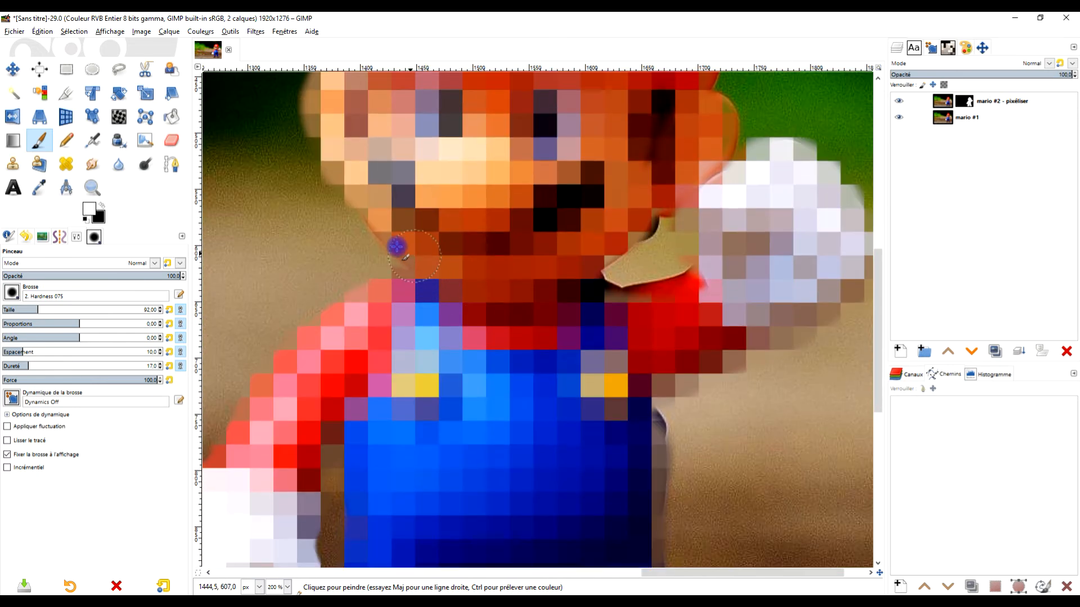
drag(386, 235, 366, 198)
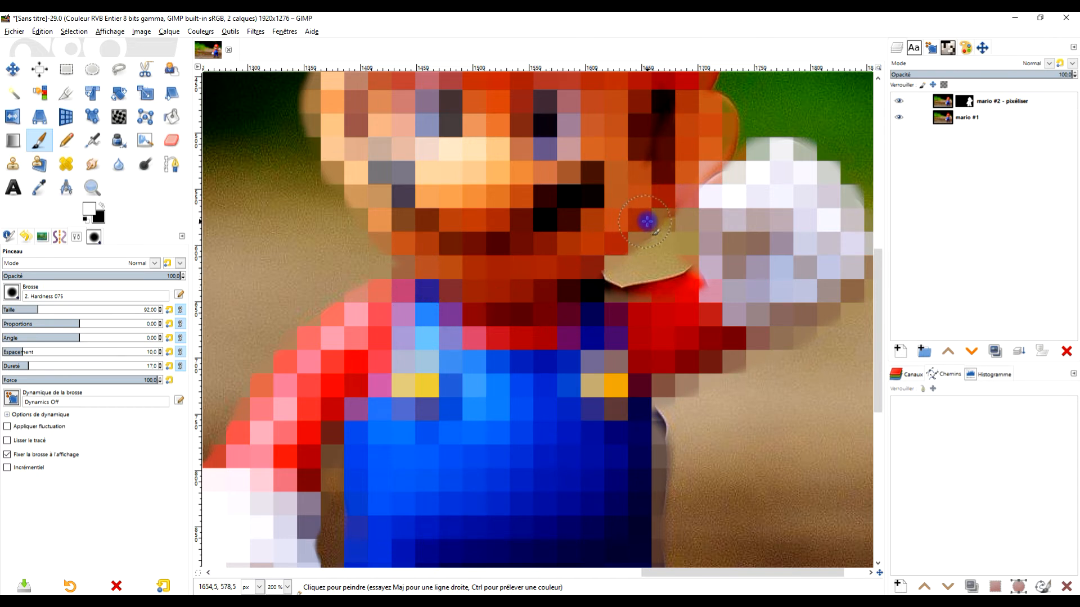
mouse_move(582, 311)
mouse_down()
mouse_move(700, 290)
mouse_move(634, 300)
mouse_move(578, 295)
mouse_move(579, 284)
mouse_move(641, 305)
mouse_move(697, 272)
mouse_up()
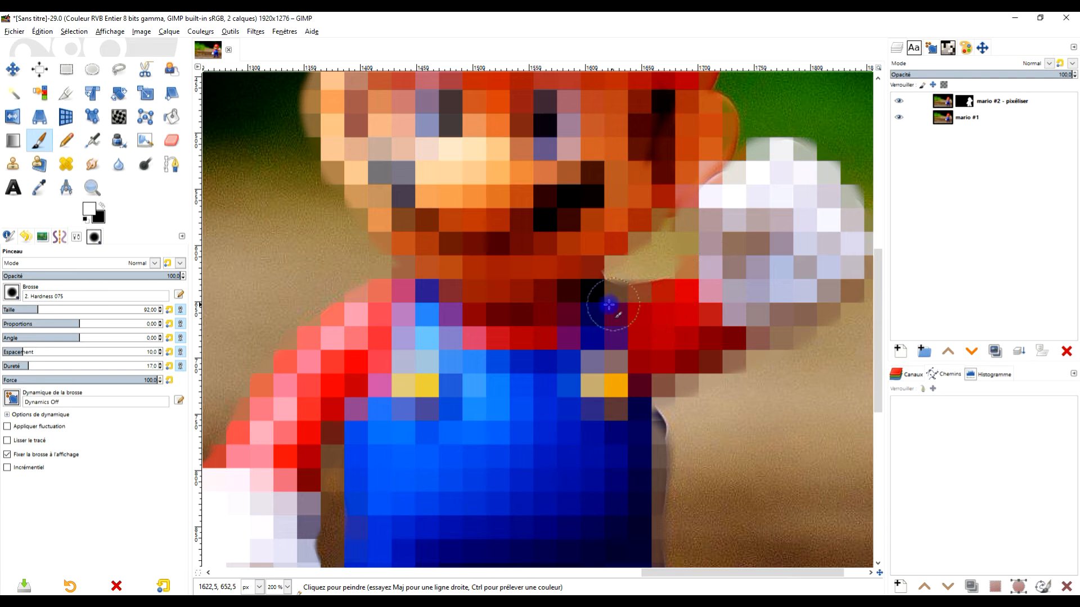
- Paint white on the mask down the side of the overalls, the inner leg and the shoe on the raised arm's side
mouse_move(669, 333)
mouse_down()
mouse_move(643, 308)
mouse_move(598, 195)
mouse_up()
mouse_move(578, 285)
mouse_down()
mouse_move(587, 314)
mouse_move(574, 287)
mouse_move(586, 348)
mouse_move(573, 430)
mouse_move(526, 252)
mouse_up()
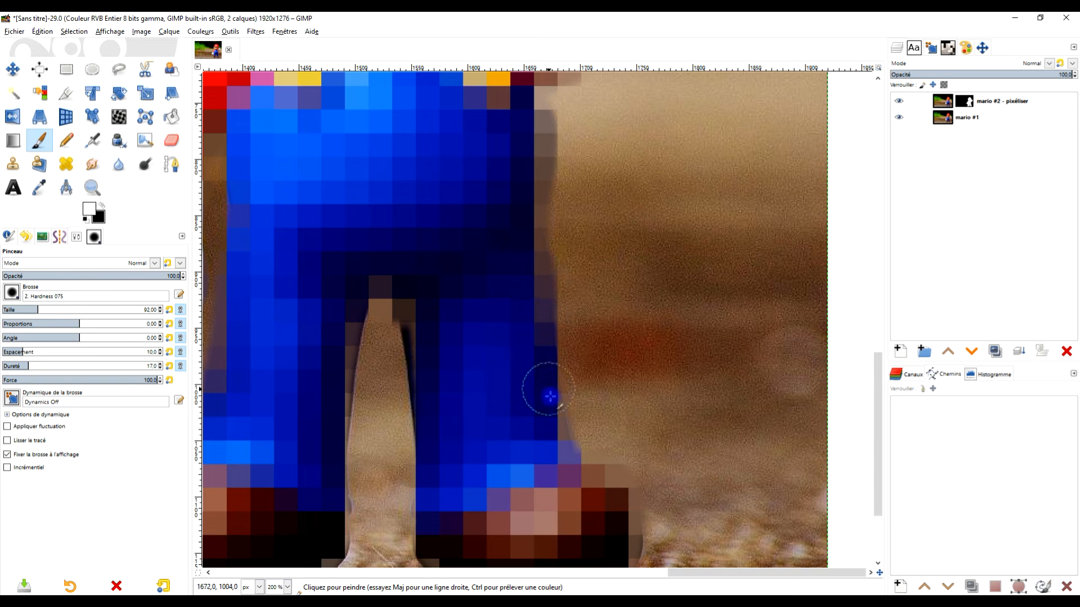
drag(527, 419, 525, 308)
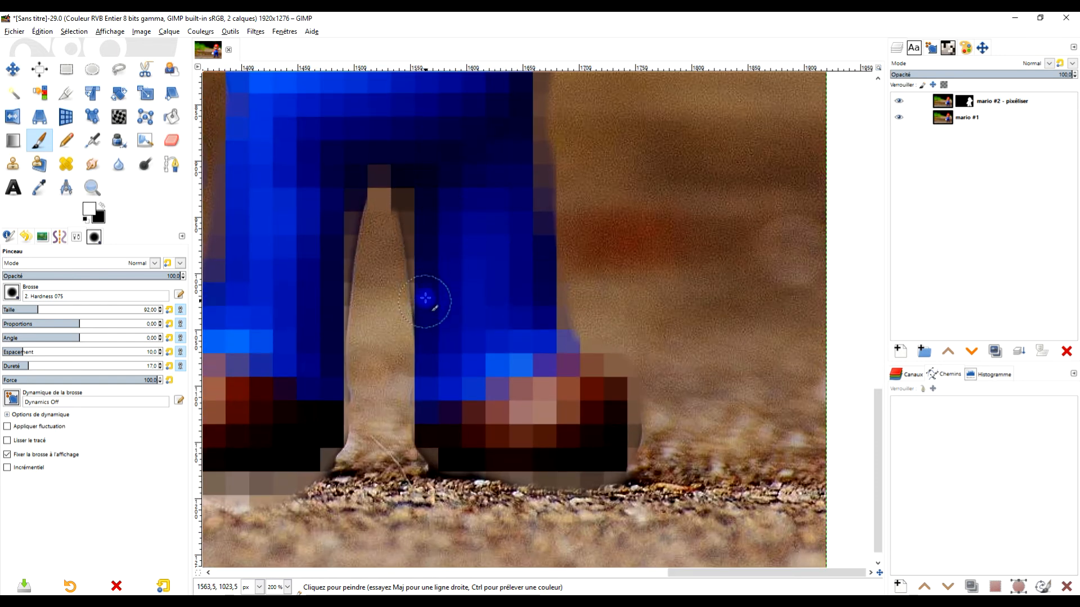
drag(429, 436, 494, 463)
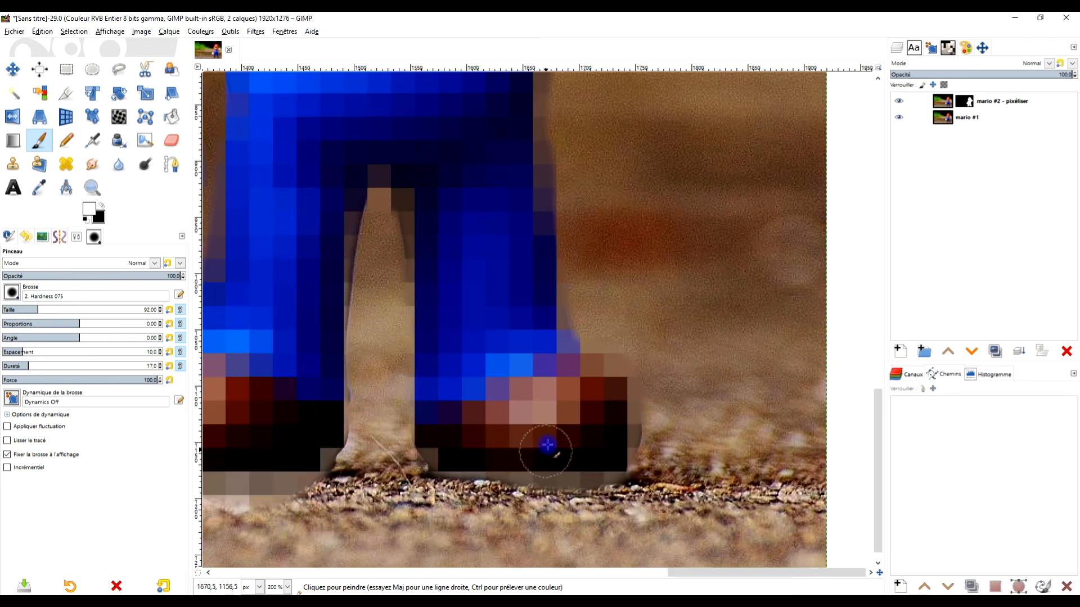
drag(547, 441, 554, 292)
drag(449, 356, 608, 364)
- Retouch the mask in the gap between the legs with black, and restore the inner leg edges with white
click(103, 209)
drag(327, 357, 528, 360)
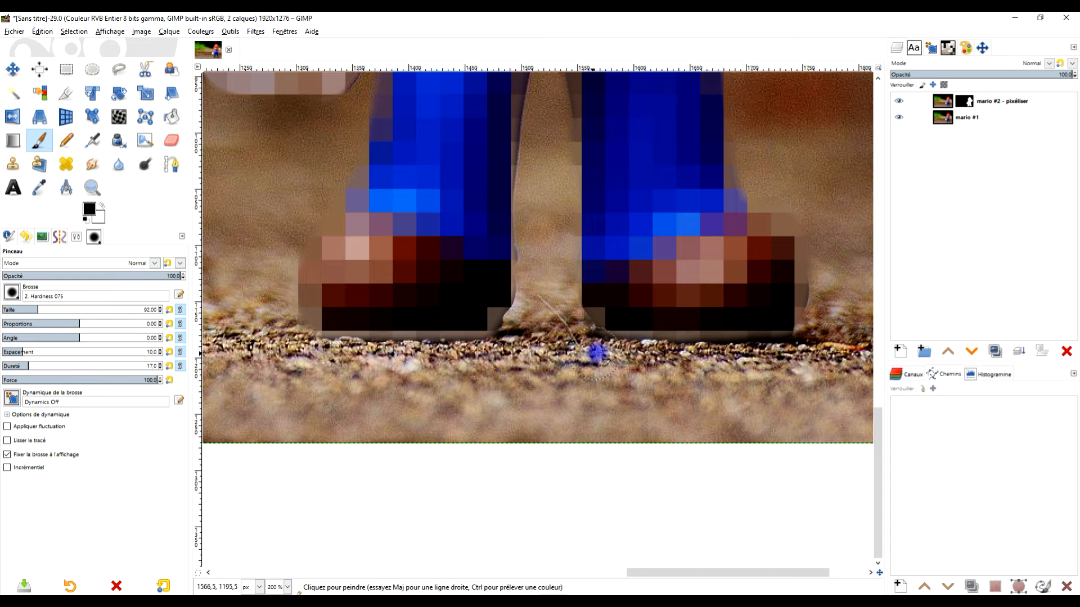
drag(576, 183, 561, 357)
drag(550, 284, 560, 276)
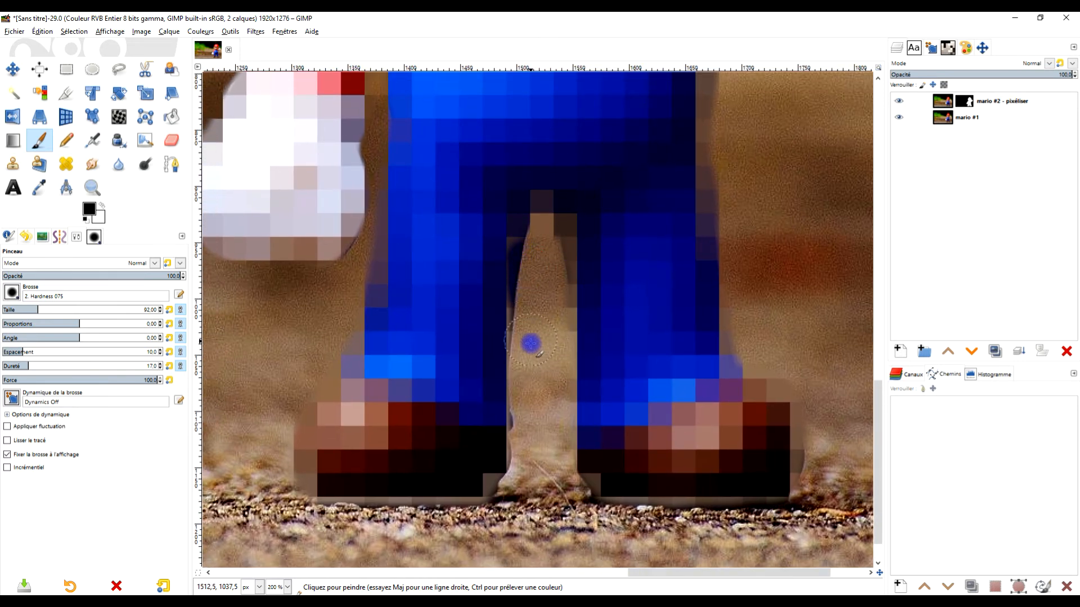
click(105, 209)
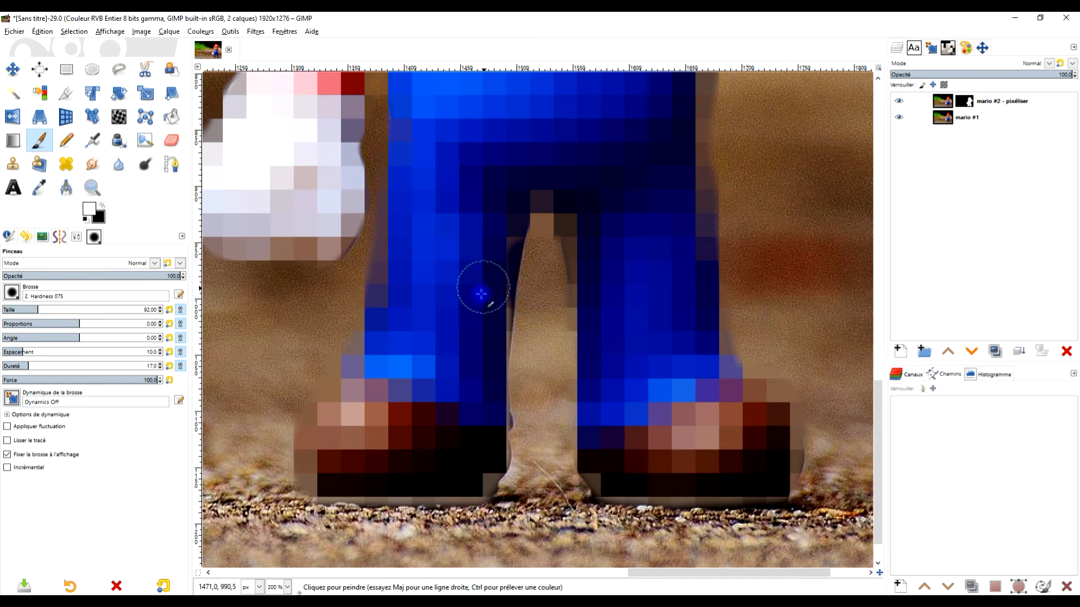
mouse_move(498, 279)
mouse_down()
mouse_move(504, 253)
mouse_move(496, 363)
mouse_move(527, 207)
mouse_move(555, 210)
mouse_move(585, 267)
mouse_up()
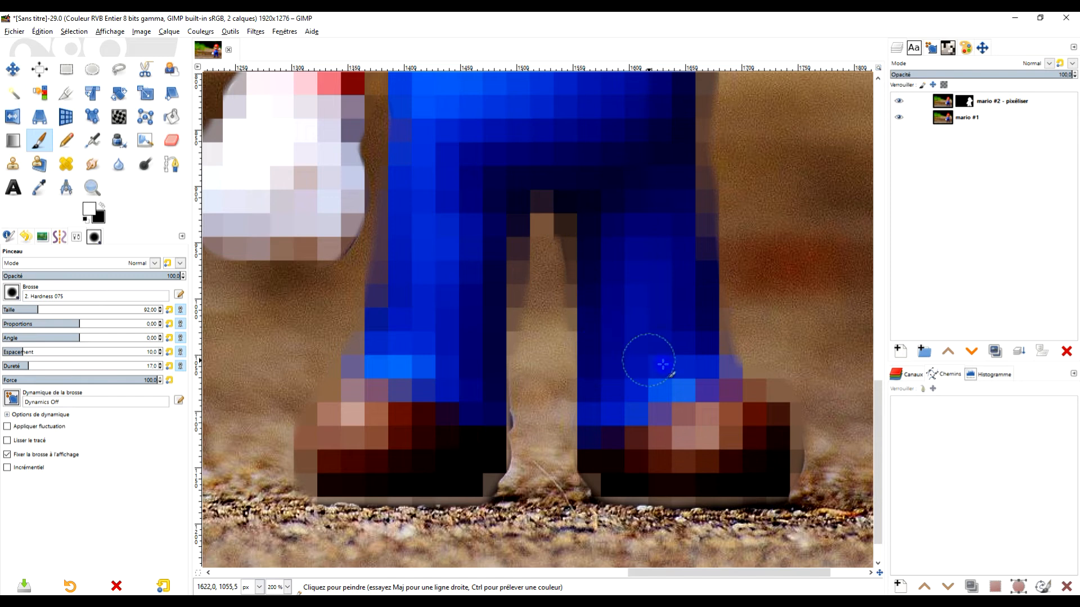
- Paint black on the mask beneath both shoes and around the toe of the shoe on the raised arm's side
scroll(663, 364, down, 3)
mouse_move(490, 375)
mouse_down()
mouse_move(472, 351)
mouse_move(485, 294)
mouse_move(470, 356)
mouse_move(451, 370)
mouse_move(321, 370)
mouse_up()
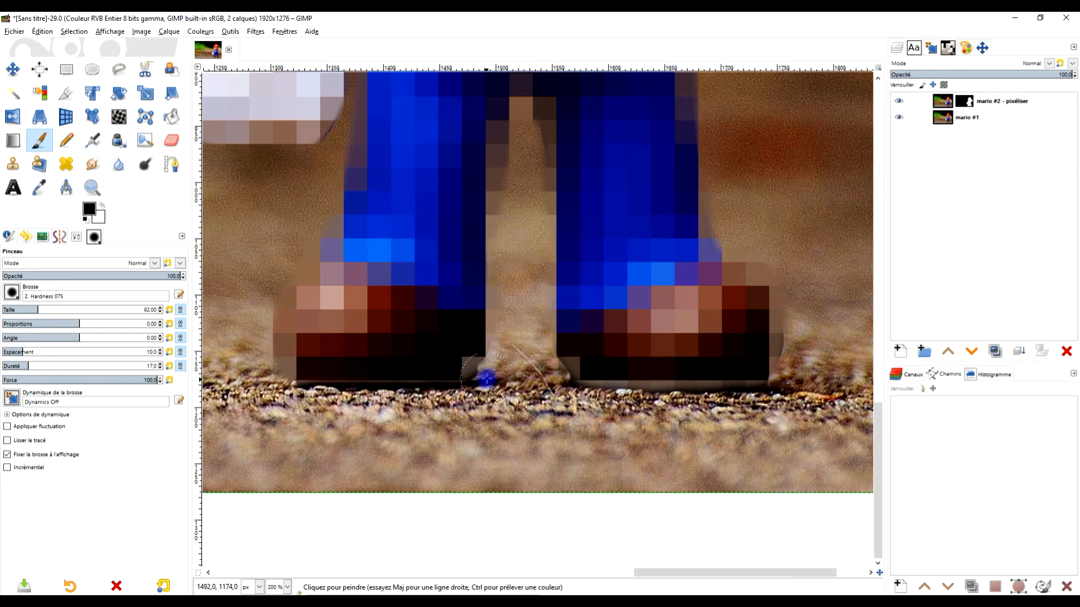
drag(570, 393, 754, 389)
drag(805, 363, 783, 275)
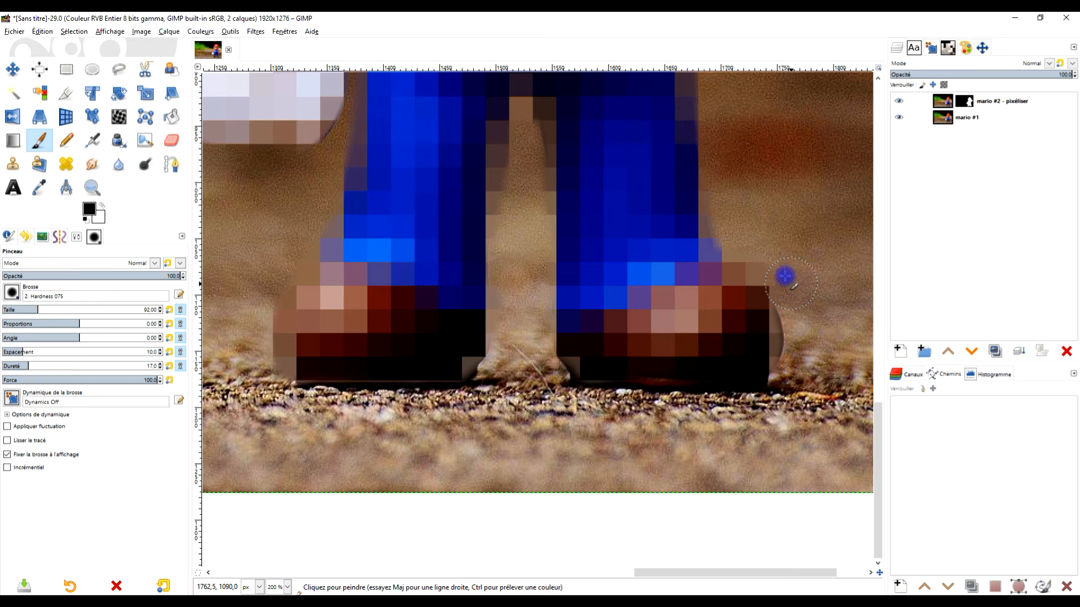
- Paint white on the mask over the outer shoe tip, the other shoe's inner end and the trouser edge near the lowered glove
click(102, 205)
drag(742, 341, 761, 344)
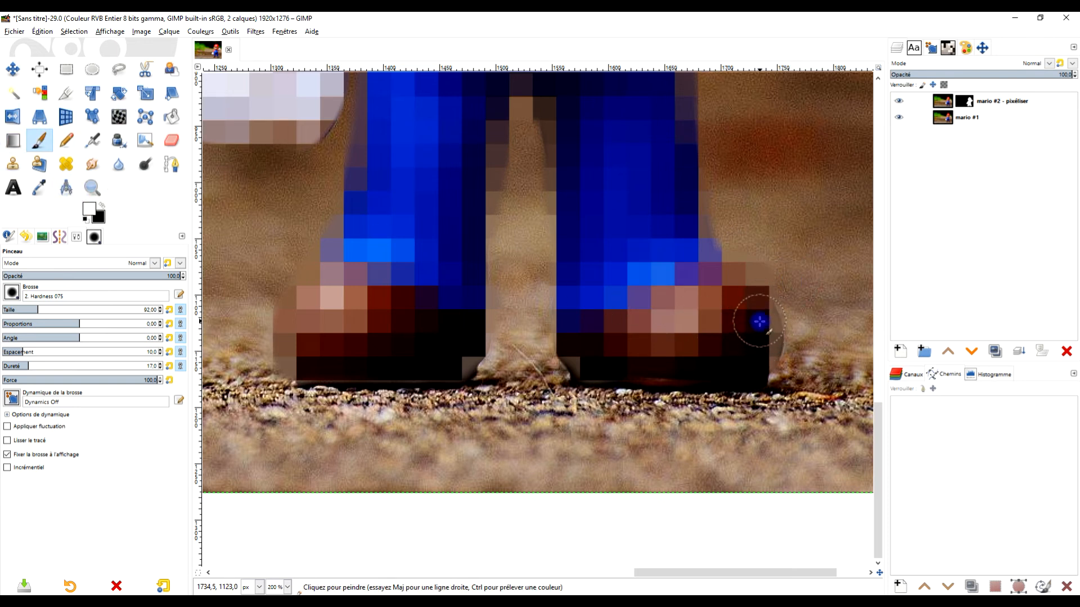
mouse_move(765, 359)
mouse_down()
mouse_move(768, 327)
mouse_move(780, 328)
mouse_up()
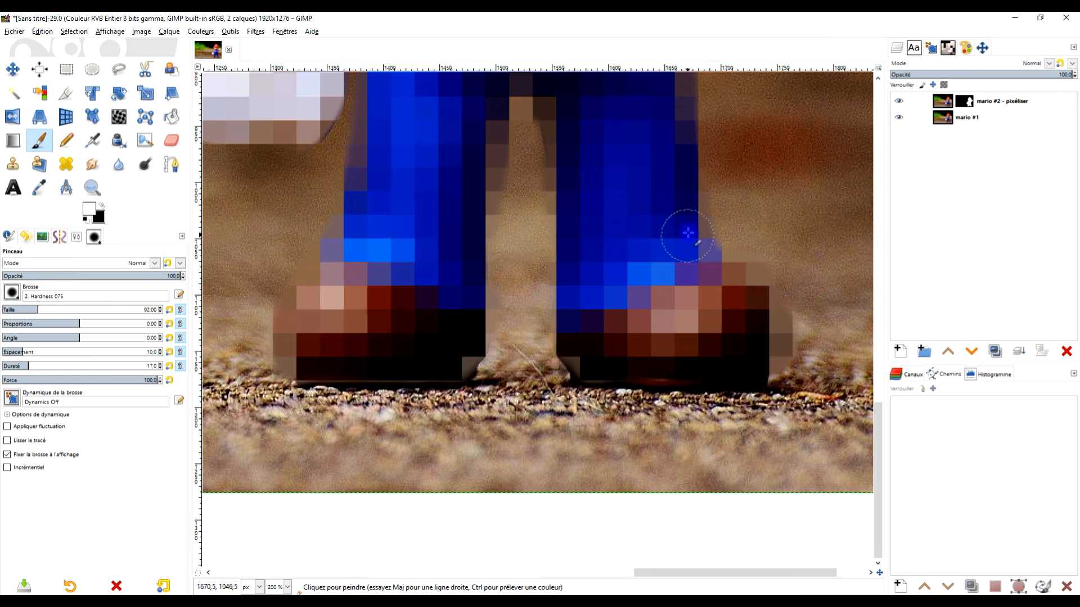
drag(568, 284, 634, 309)
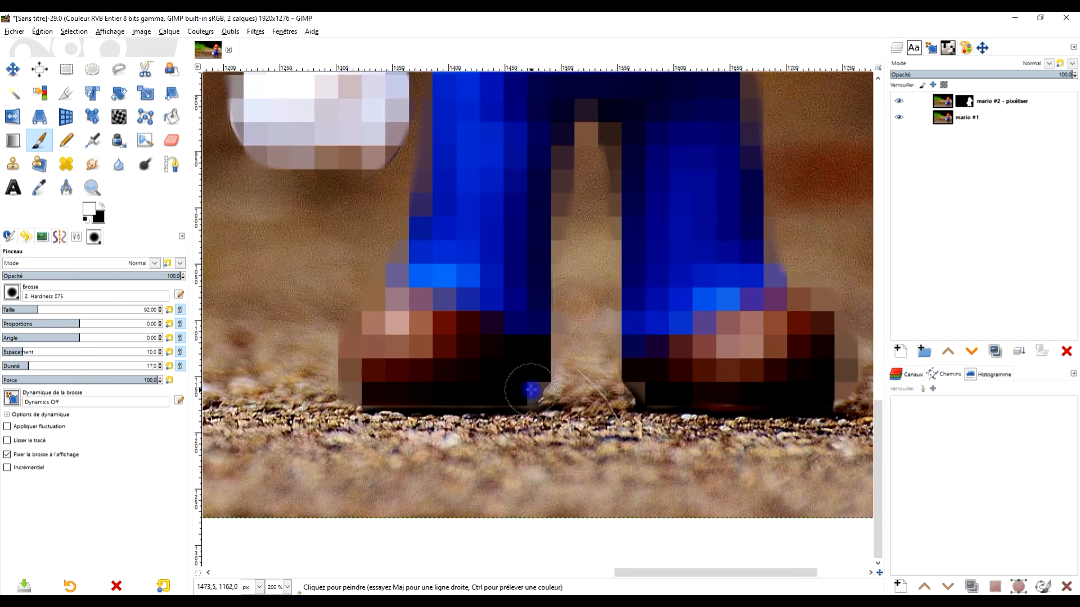
drag(526, 388, 535, 378)
drag(474, 322, 403, 480)
drag(376, 302, 381, 352)
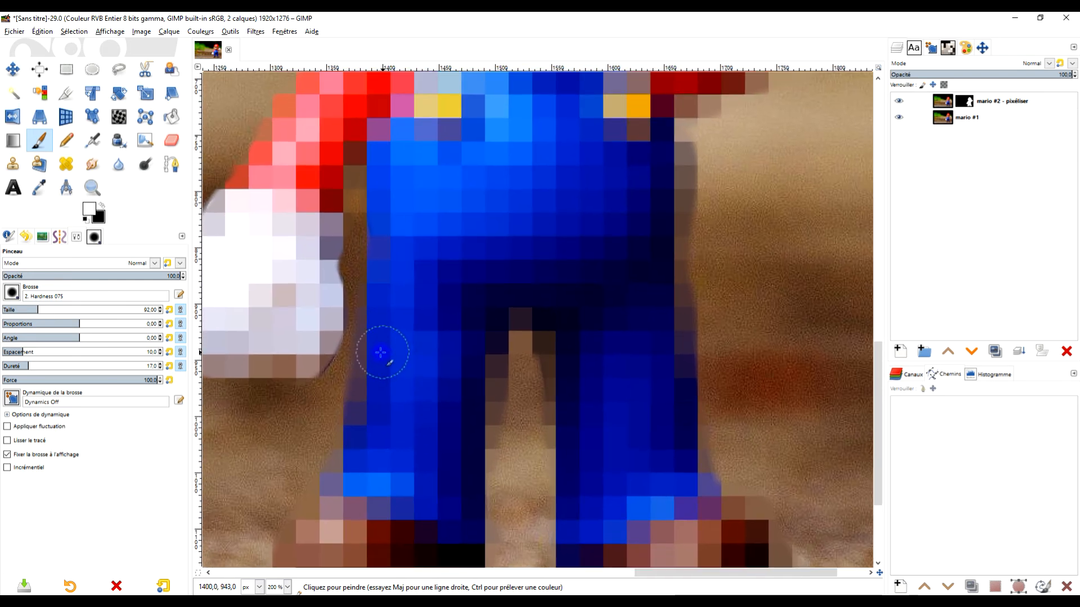
- Retouch the mask between the lowered glove and the trouser leg, using black and then white
click(102, 206)
scroll(349, 393, up, 3)
mouse_move(322, 386)
mouse_down()
mouse_move(363, 343)
mouse_move(373, 235)
mouse_up()
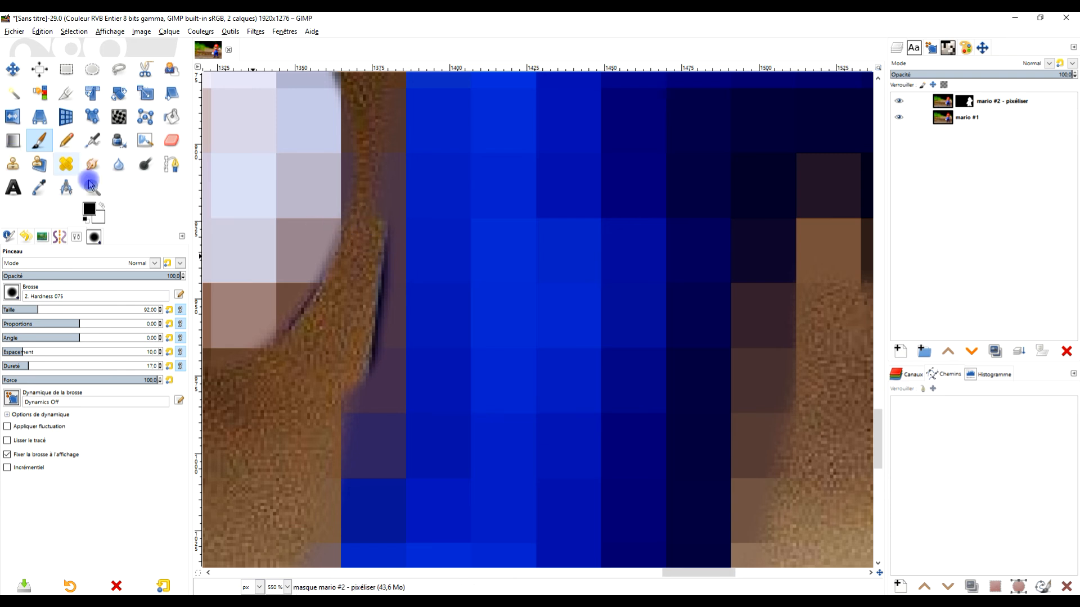
click(101, 206)
drag(415, 229, 366, 382)
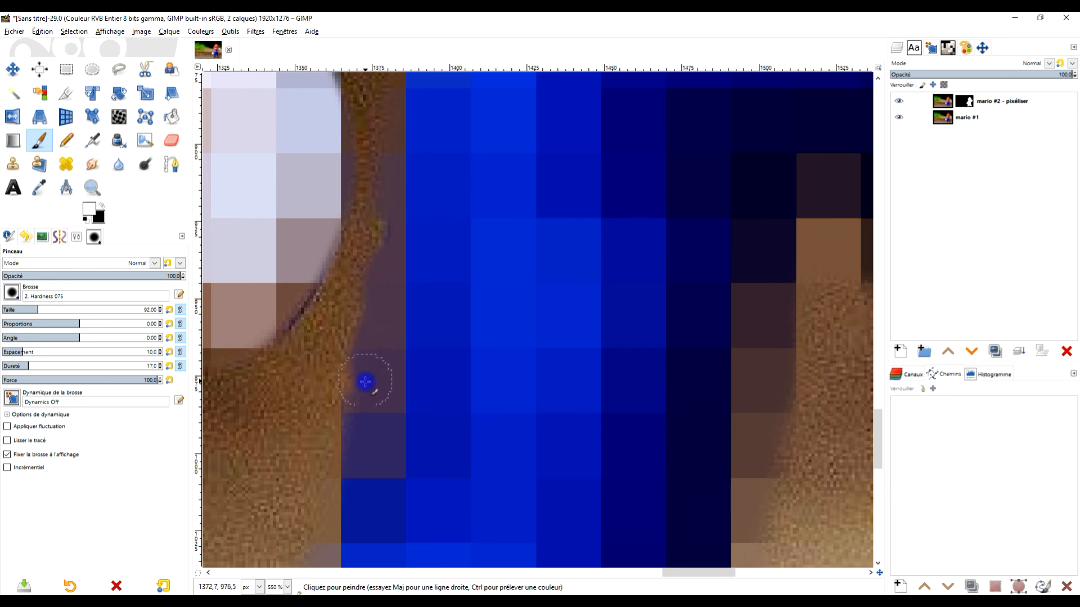
drag(407, 194, 383, 340)
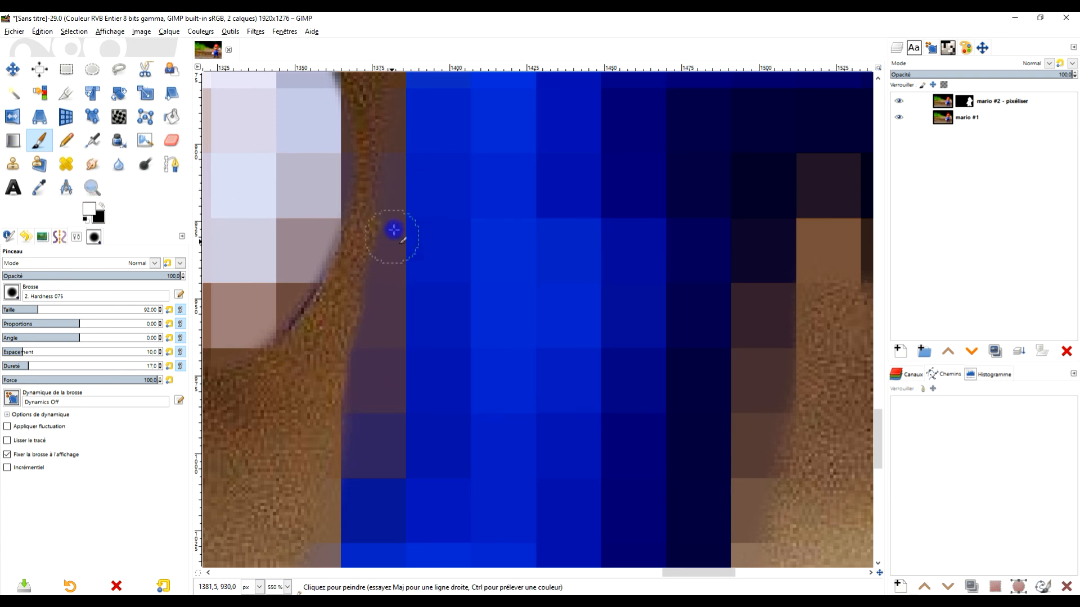
scroll(418, 115, down, 6)
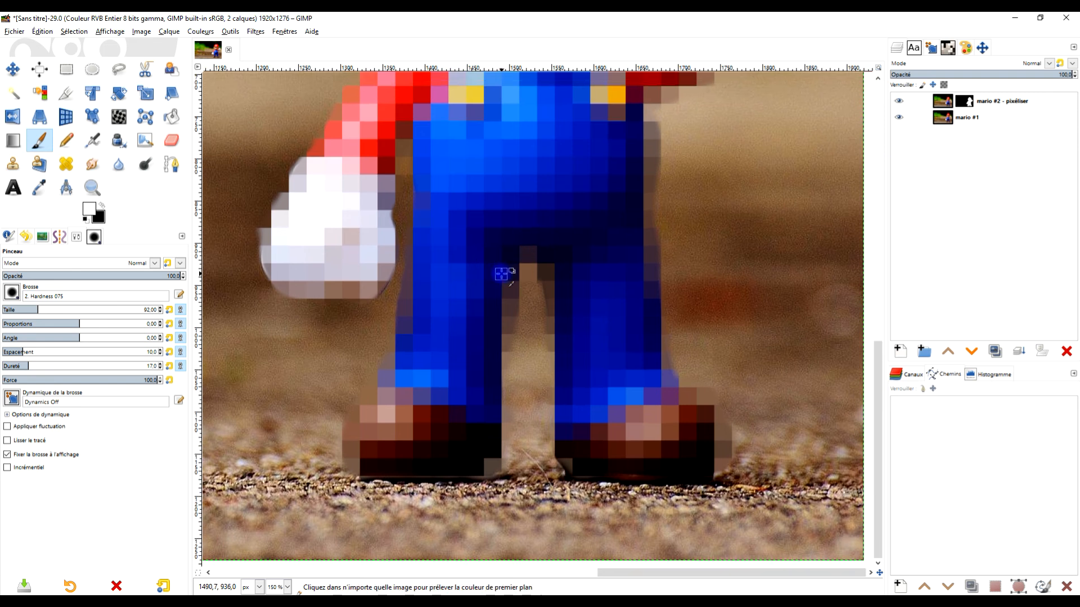
- Paint white on the mask over the ear beside the raised hand and where it meets the glove
scroll(517, 235, up, 5)
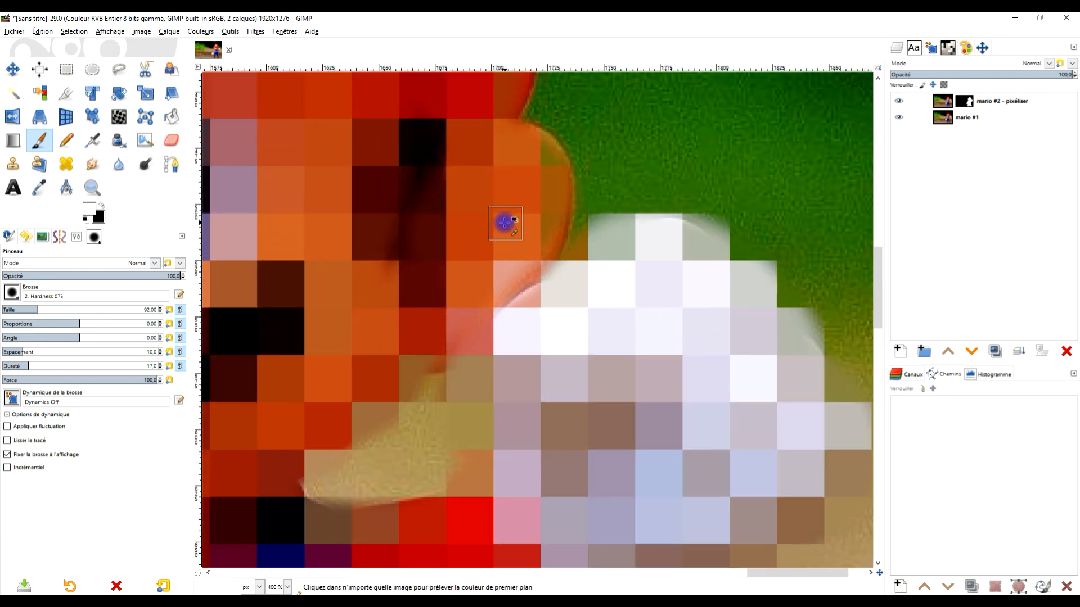
mouse_move(517, 254)
mouse_down()
mouse_move(552, 234)
mouse_move(556, 162)
mouse_move(480, 131)
mouse_up()
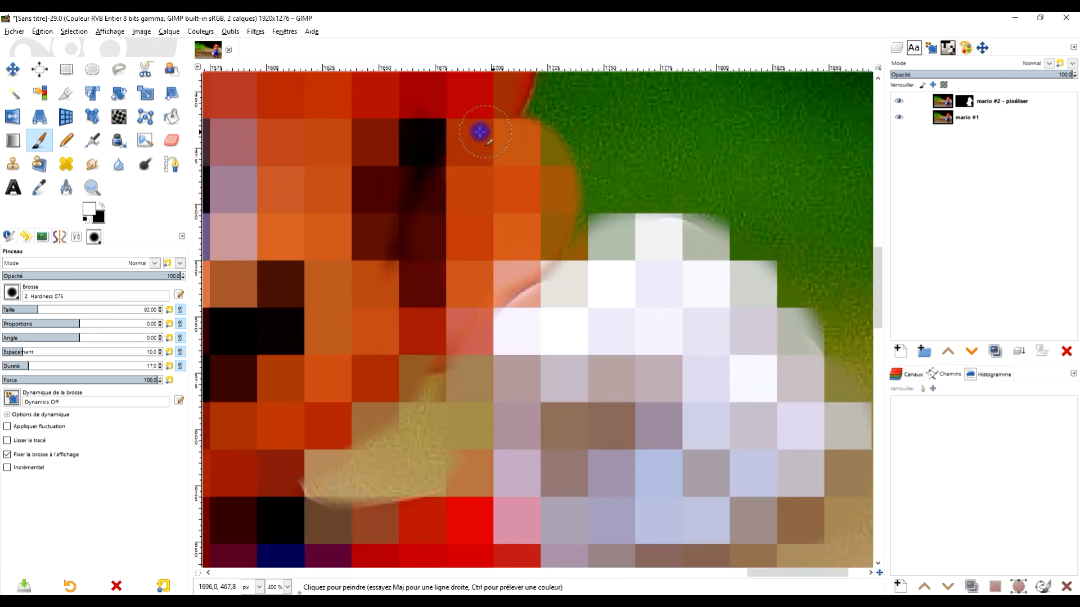
mouse_move(509, 286)
mouse_down()
mouse_move(547, 224)
mouse_move(468, 329)
mouse_move(437, 339)
mouse_move(475, 292)
mouse_up()
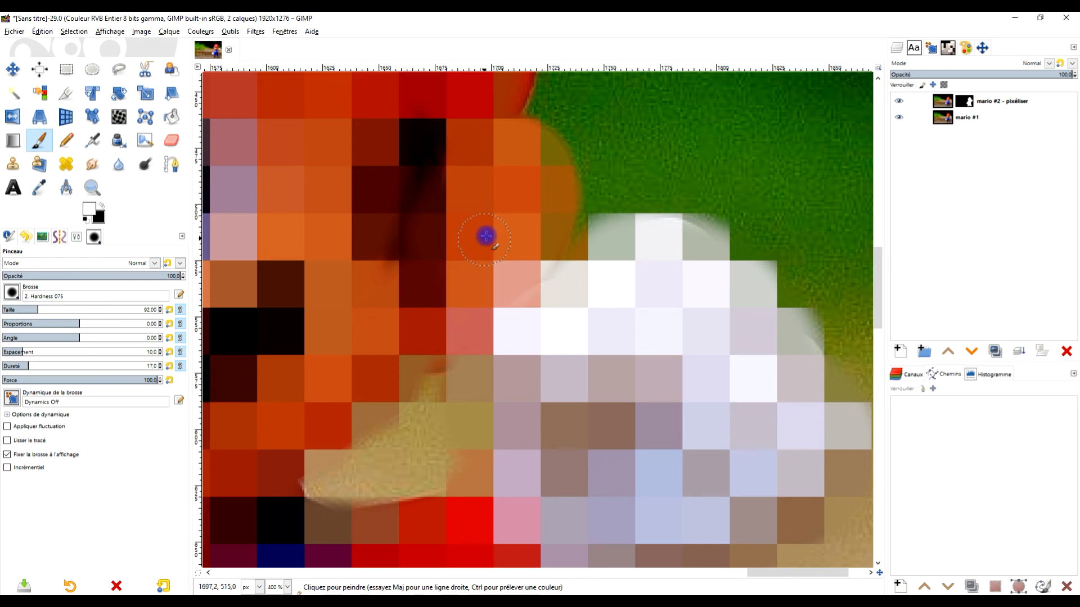
drag(503, 225, 528, 280)
drag(533, 188, 470, 342)
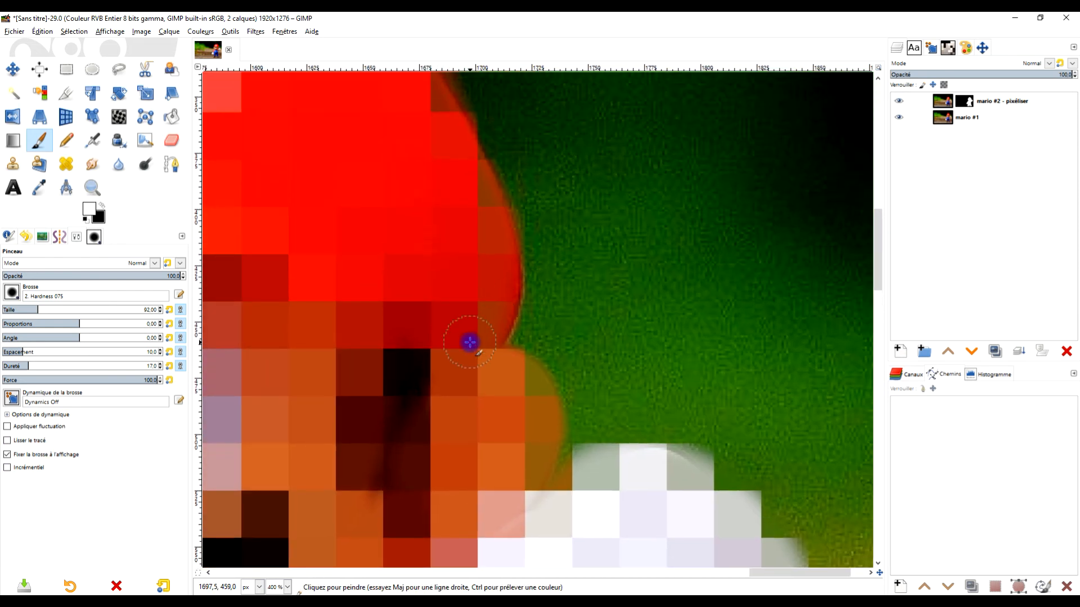
- Paint white on the mask along the cap's side edge above the ear beside the raised hand
mouse_move(460, 150)
mouse_down()
mouse_move(488, 201)
mouse_move(483, 187)
mouse_move(517, 165)
mouse_move(560, 352)
mouse_move(521, 355)
mouse_move(440, 243)
mouse_up()
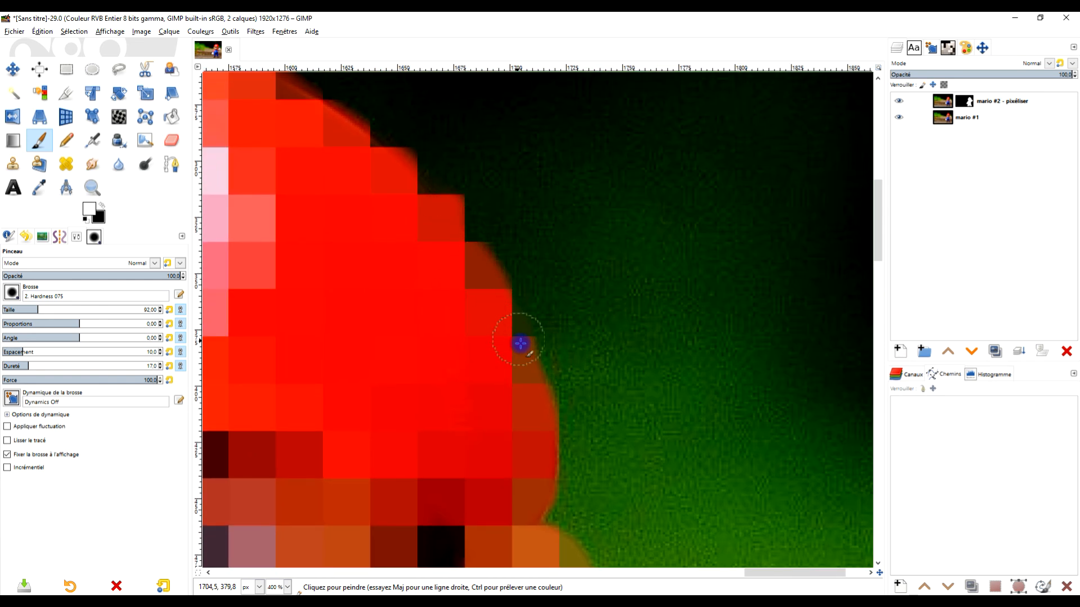
scroll(508, 288, down, 3)
scroll(421, 216, up, 3)
mouse_move(398, 217)
mouse_down()
mouse_move(379, 228)
mouse_move(229, 176)
mouse_up()
scroll(397, 248, down, 4)
mouse_move(401, 363)
mouse_down()
mouse_move(433, 325)
mouse_move(460, 346)
mouse_move(478, 333)
mouse_up()
- Paint white on the mask across the top of the cap and down its slope toward the raised hand
scroll(418, 171, up, 3)
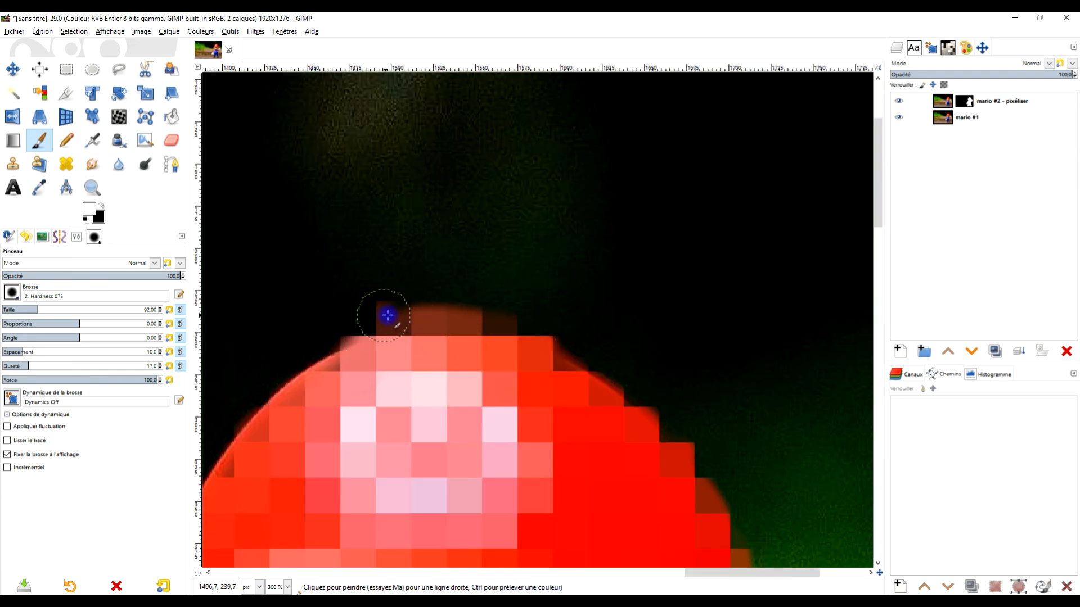
drag(388, 316, 426, 317)
drag(509, 328, 625, 411)
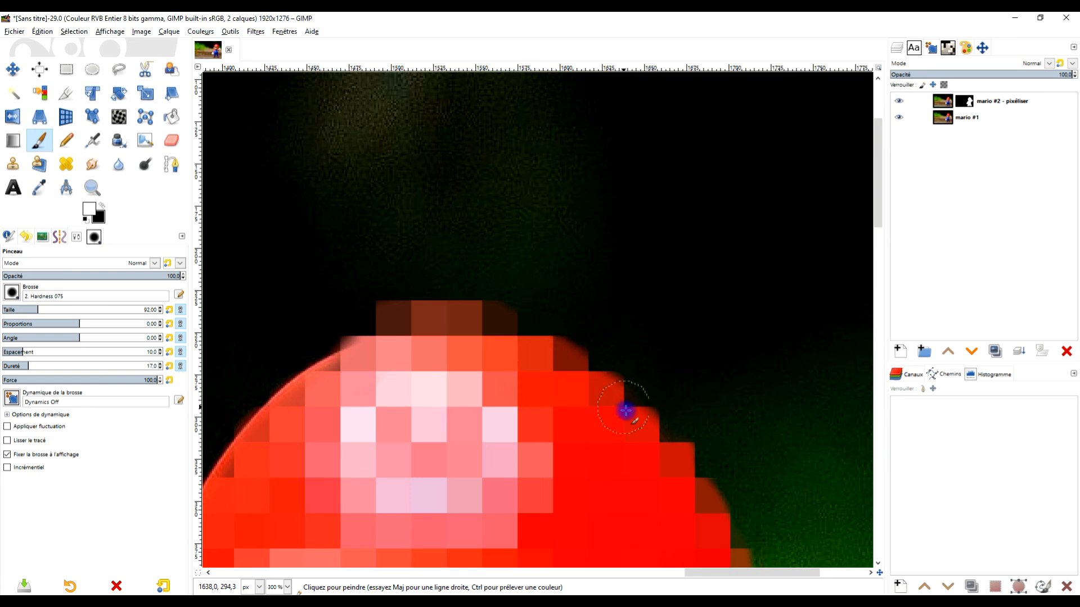
drag(528, 352, 605, 407)
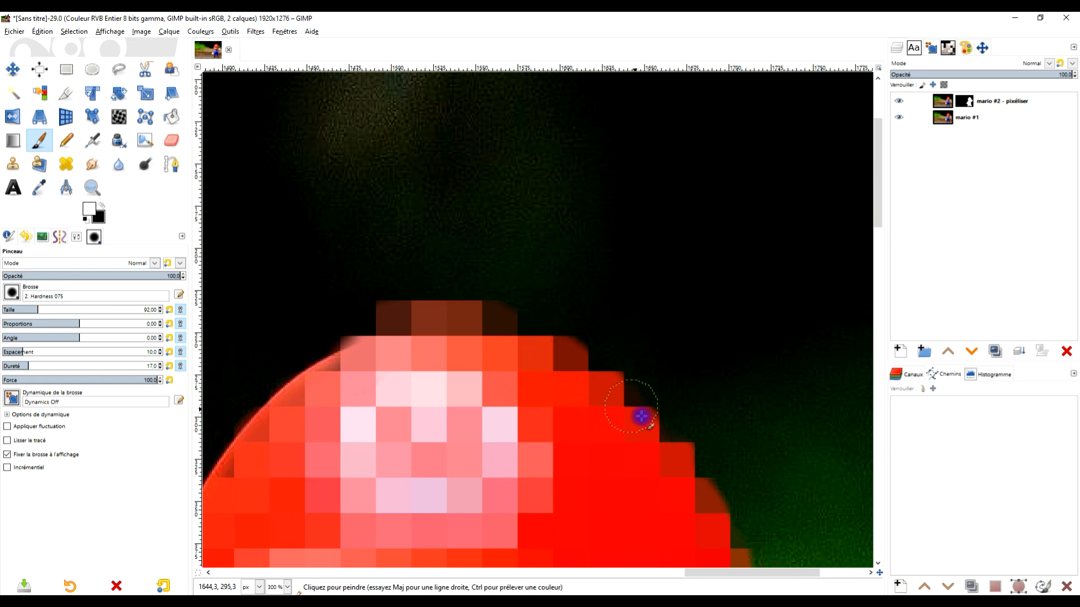
drag(733, 444, 563, 197)
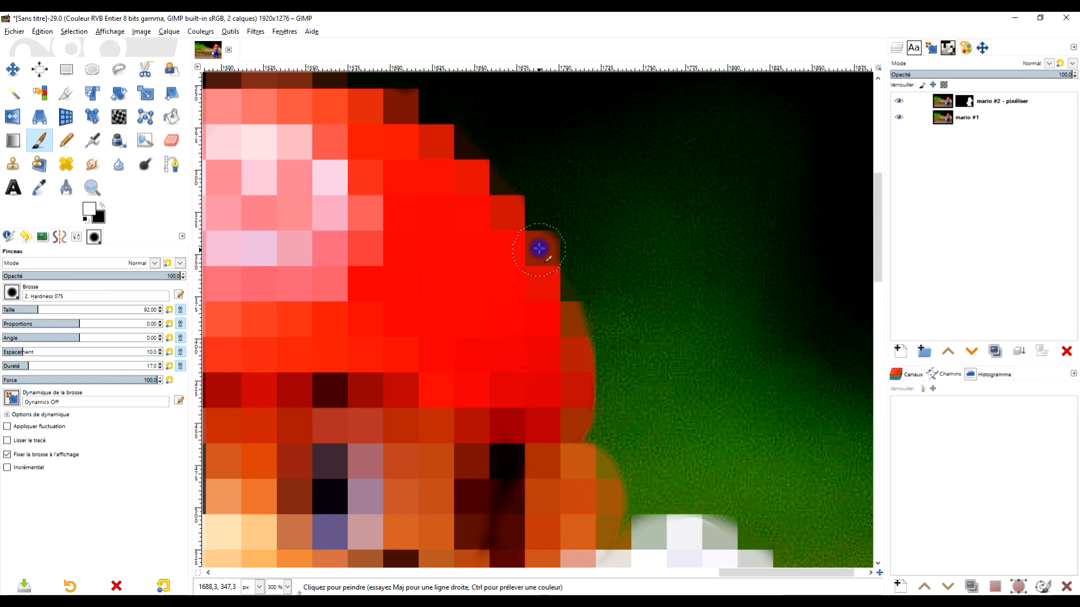
- Paint white on the mask along the cap edge above the lowered arm and down to the ear on that side
mouse_move(388, 315)
mouse_down()
mouse_move(660, 393)
mouse_move(728, 547)
mouse_up()
mouse_move(540, 345)
mouse_down()
mouse_move(510, 339)
mouse_move(501, 368)
mouse_move(484, 369)
mouse_move(457, 399)
mouse_move(460, 383)
mouse_move(426, 422)
mouse_move(416, 407)
mouse_move(461, 368)
mouse_move(451, 385)
mouse_move(486, 359)
mouse_move(509, 359)
mouse_move(489, 341)
mouse_move(498, 345)
mouse_move(440, 412)
mouse_move(381, 450)
mouse_up()
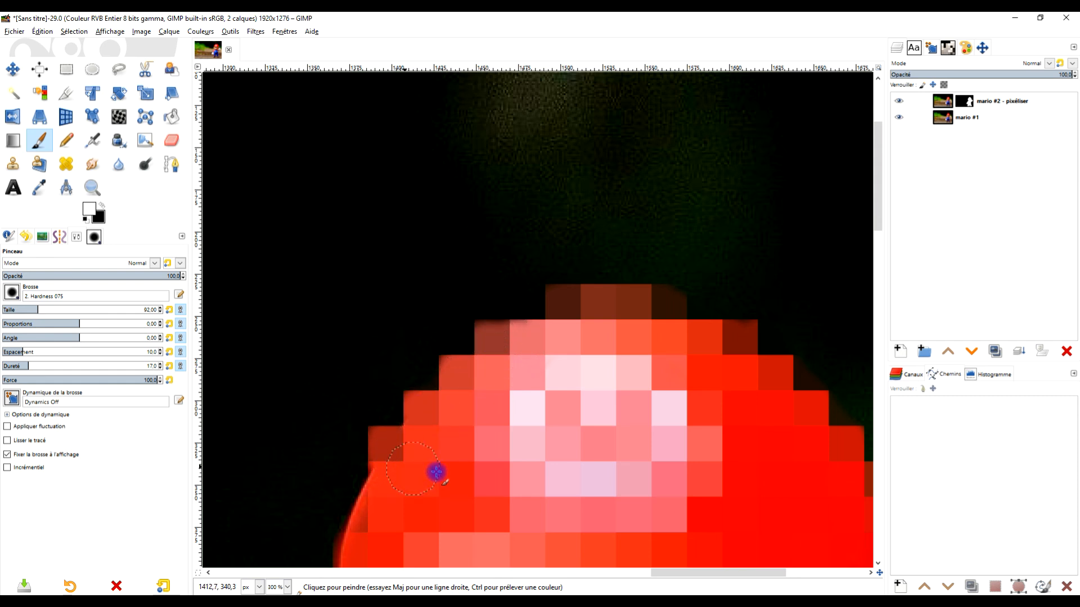
drag(478, 455, 561, 260)
mouse_move(460, 295)
mouse_down()
mouse_move(427, 385)
mouse_move(440, 418)
mouse_move(454, 303)
mouse_up()
mouse_move(552, 349)
mouse_down()
mouse_move(559, 234)
mouse_move(573, 201)
mouse_up()
mouse_move(464, 276)
mouse_down()
mouse_move(444, 313)
mouse_move(428, 310)
mouse_move(419, 361)
mouse_move(420, 308)
mouse_move(421, 402)
mouse_up()
- Inspect the pixelated figure's outline at several magnifications, including the raised arm, the overalls and the whole image
scroll(543, 376, down, 4)
drag(592, 379, 495, 295)
scroll(519, 344, up, 1)
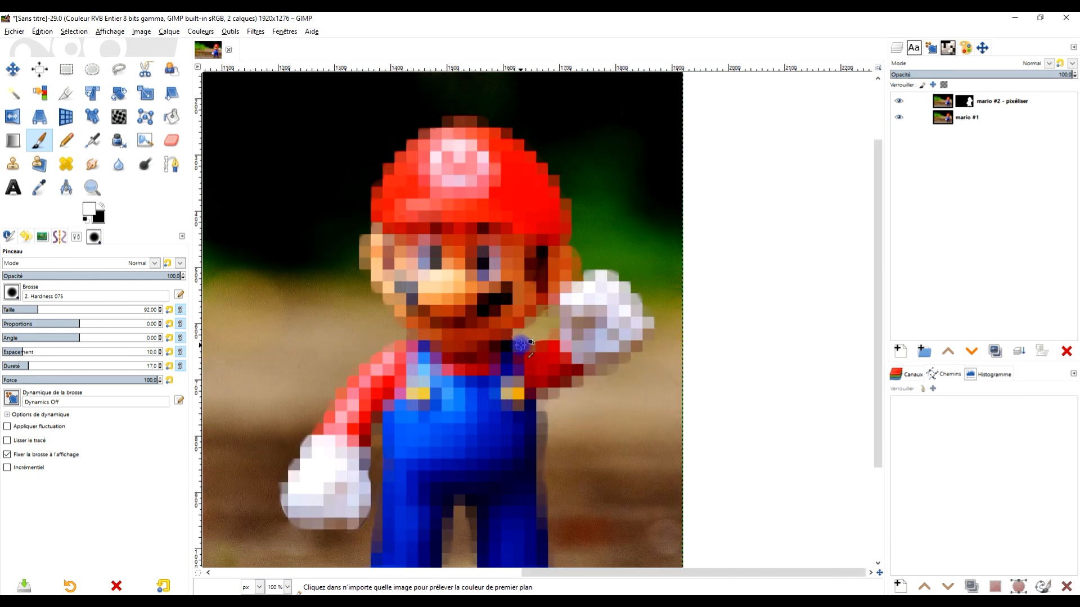
scroll(598, 347, up, 2)
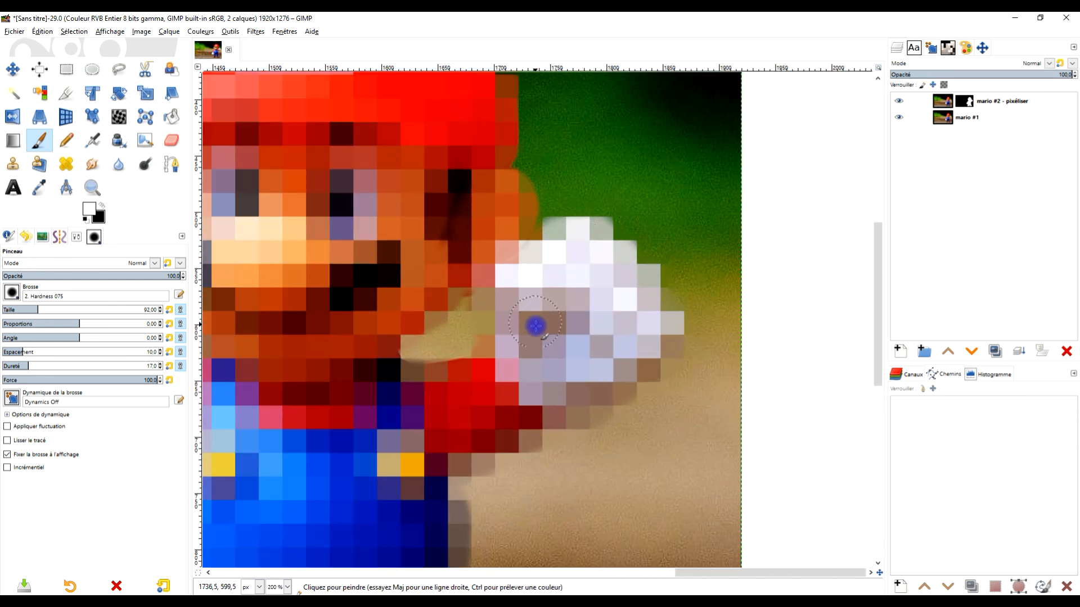
scroll(471, 298, down, 3)
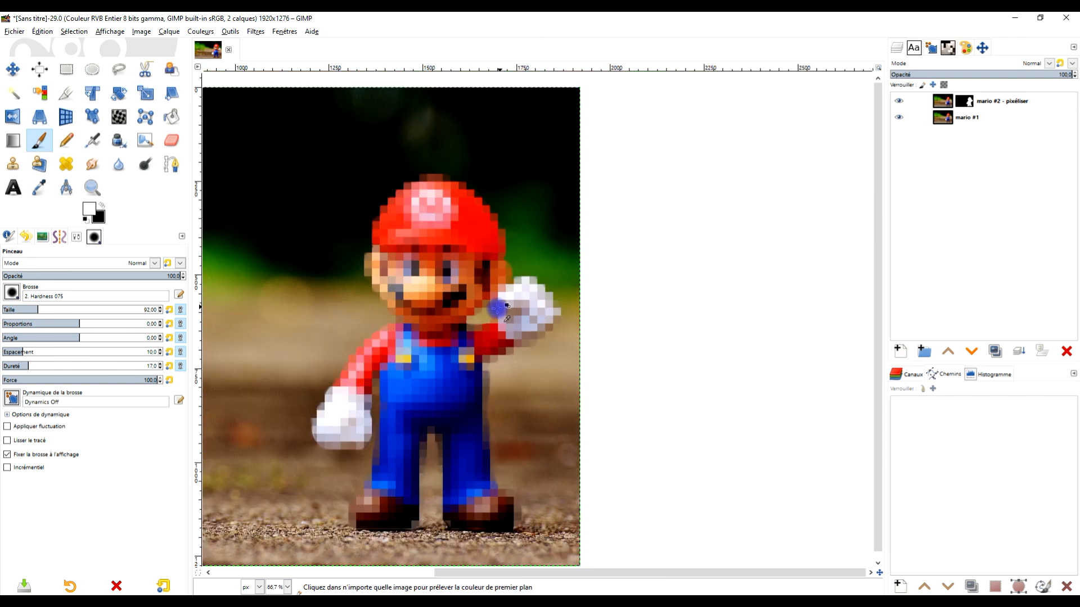
scroll(483, 296, up, 3)
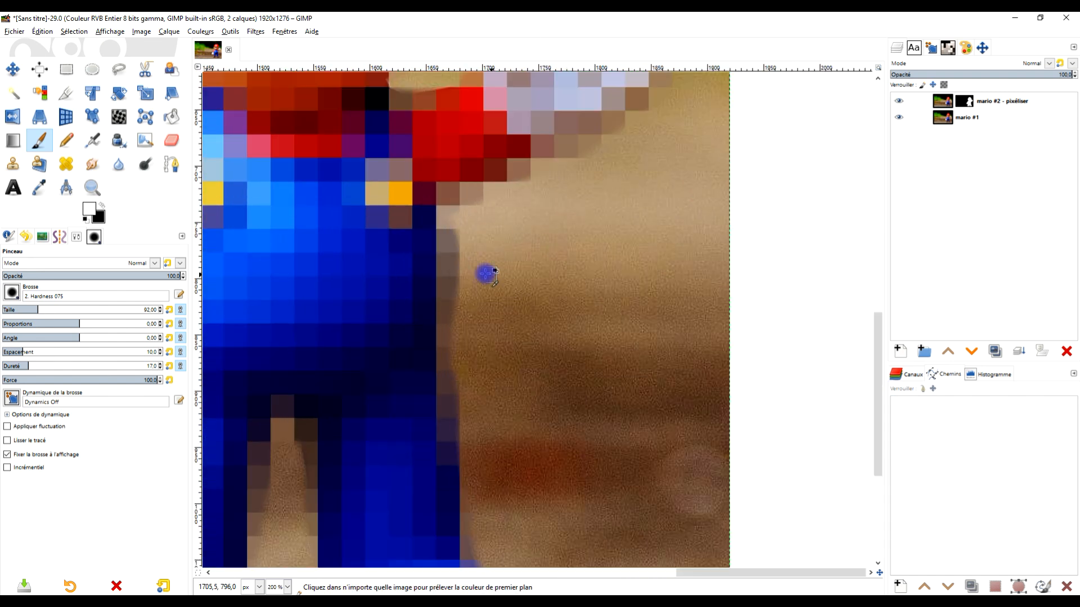
scroll(440, 264, down, 3)
mouse_move(397, 307)
mouse_down()
mouse_move(449, 289)
mouse_move(644, 345)
mouse_up()
scroll(448, 291, down, 1)
scroll(448, 274, up, 1)
scroll(448, 272, down, 2)
scroll(629, 340, up, 1)
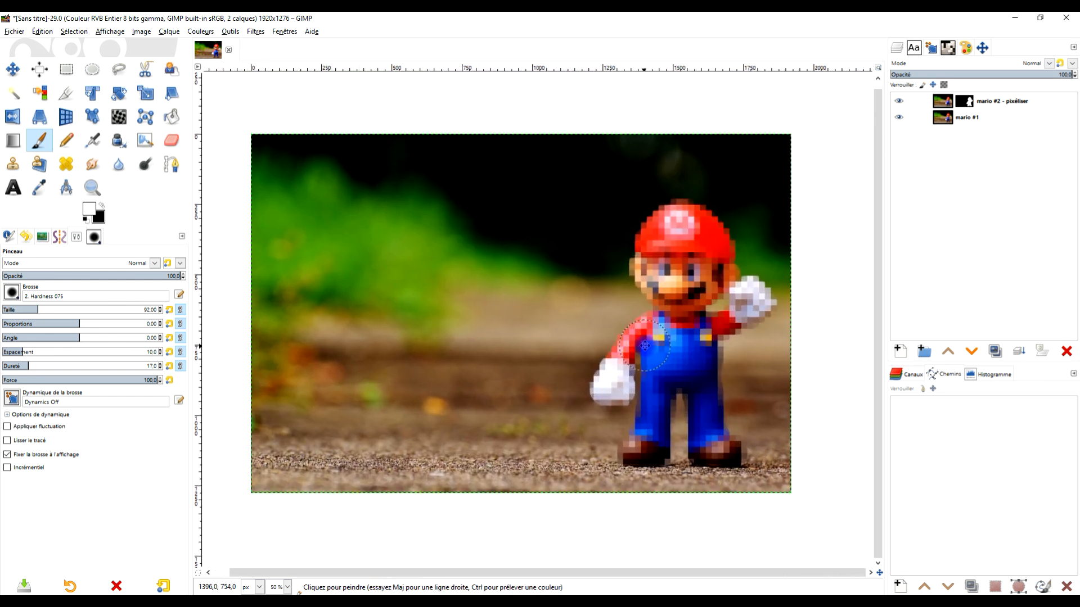
drag(687, 311, 685, 292)
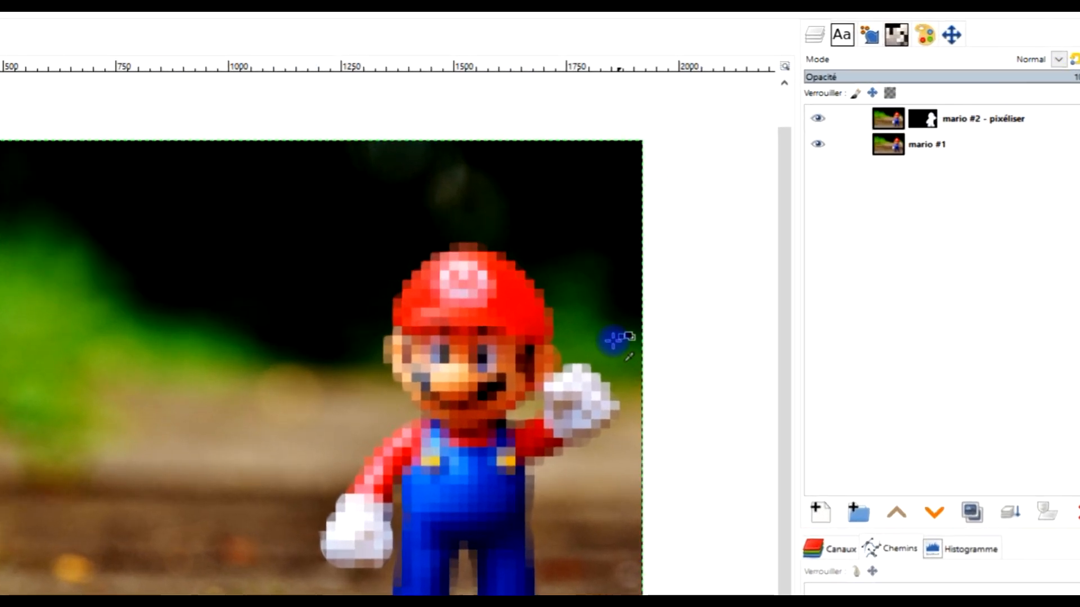
scroll(615, 339, up, 2)
scroll(624, 325, down, 1)
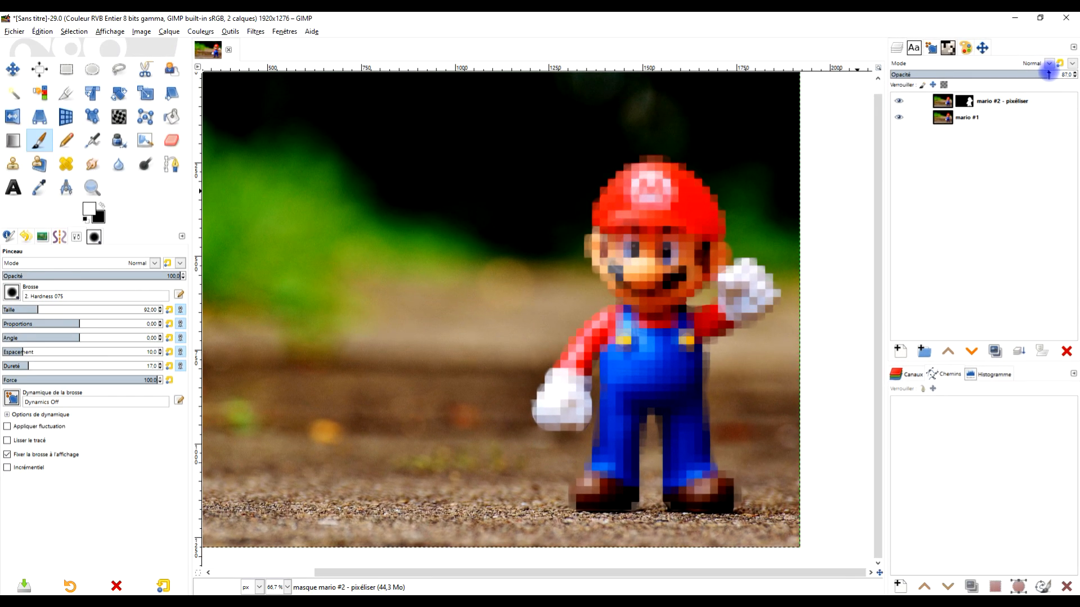
- Set the pixelated layer's opacity to 100 and frame the entire image with the Zoom tool
drag(1063, 74, 1075, 74)
scroll(579, 352, down, 2)
scroll(580, 352, up, 1)
drag(499, 353, 567, 356)
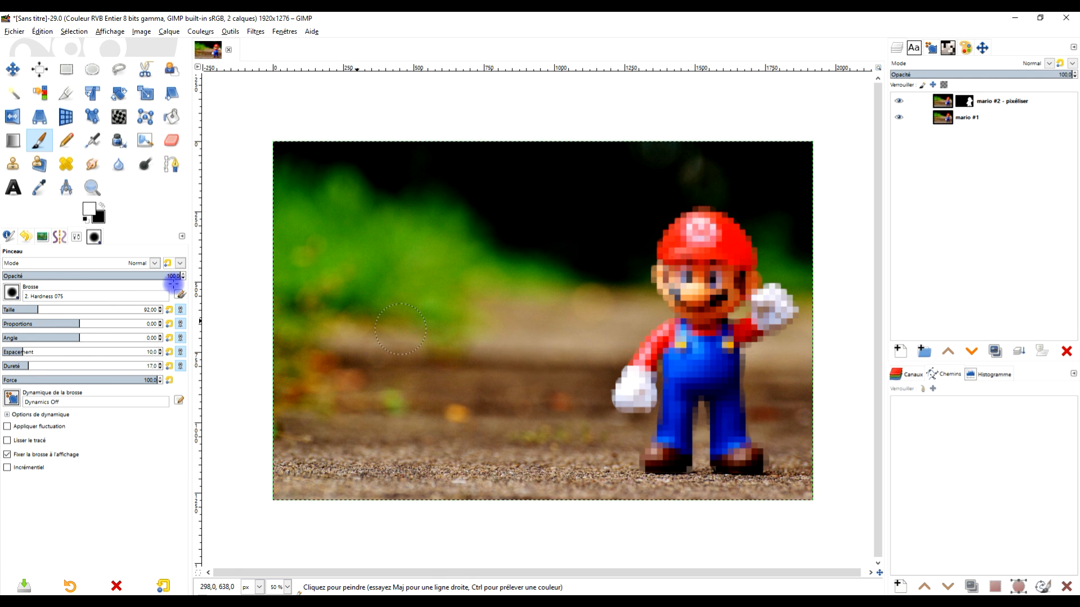
click(92, 187)
drag(267, 138, 825, 477)
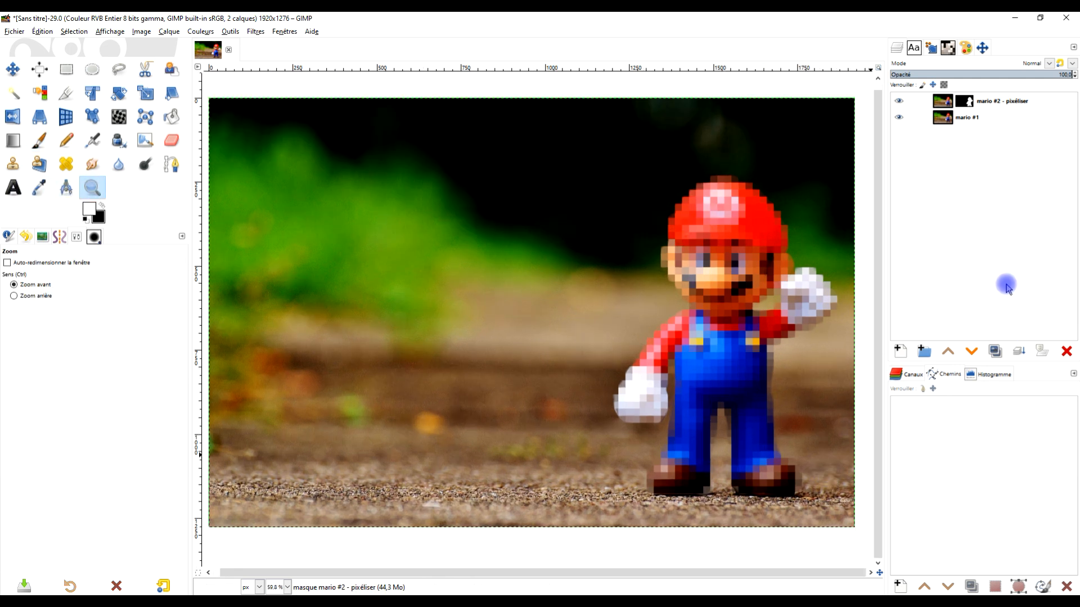